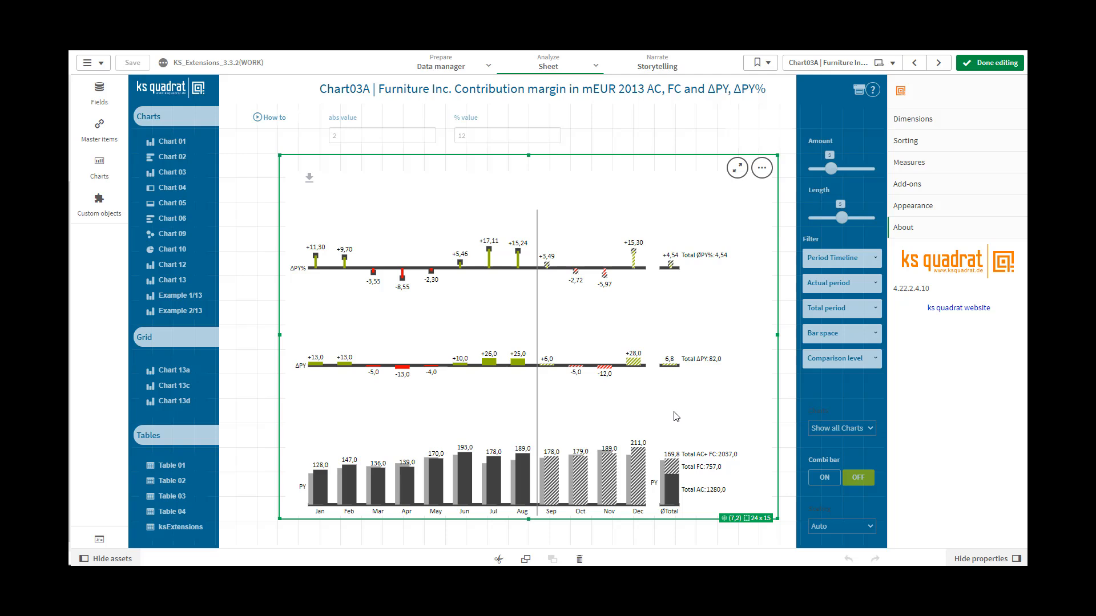
Step: Review the measure type settings of the SumOf(PY), SumOf(AC) and SumOf(FC) measures
left_click(901, 165)
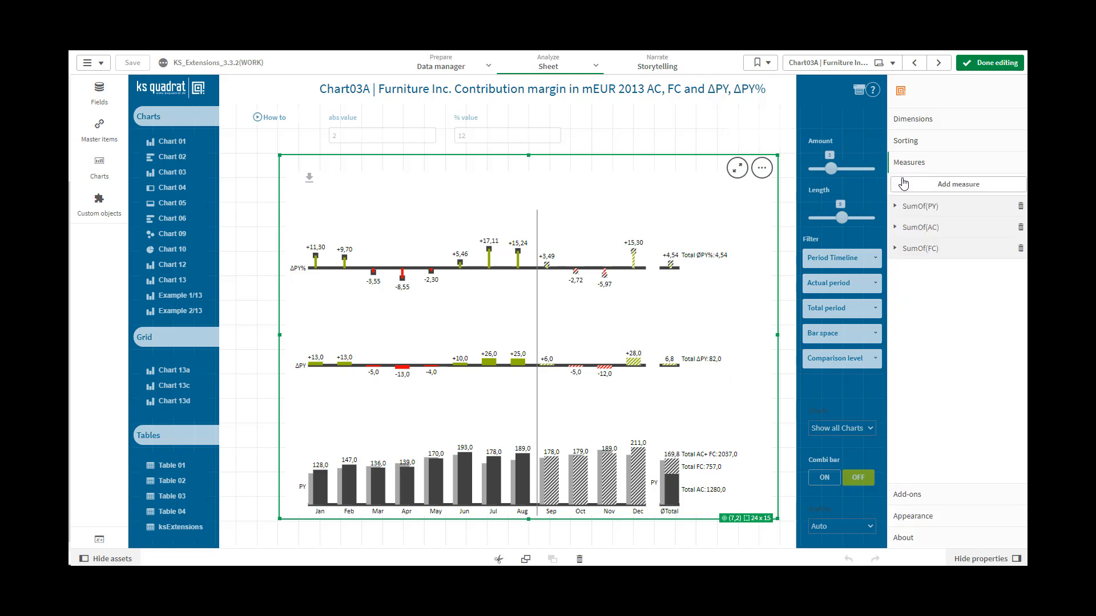
left_click(905, 208)
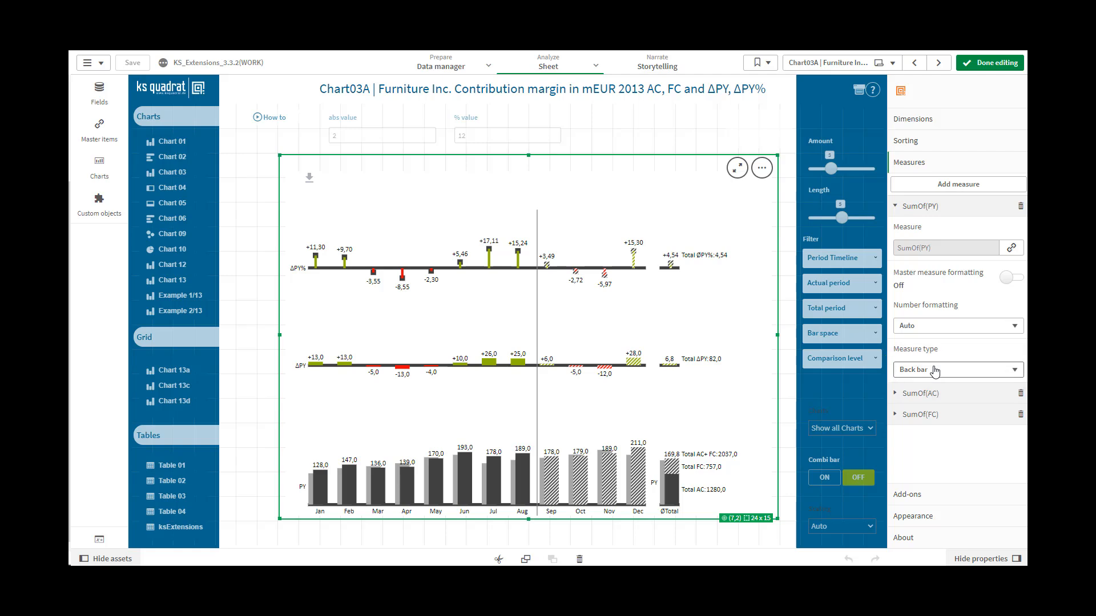
left_click(894, 207)
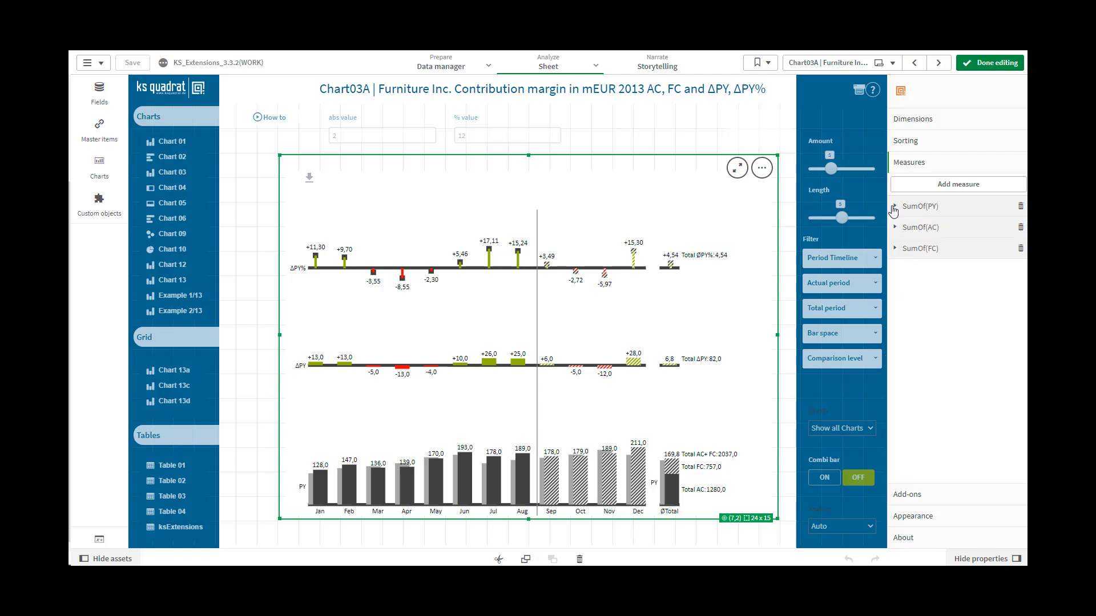
left_click(895, 228)
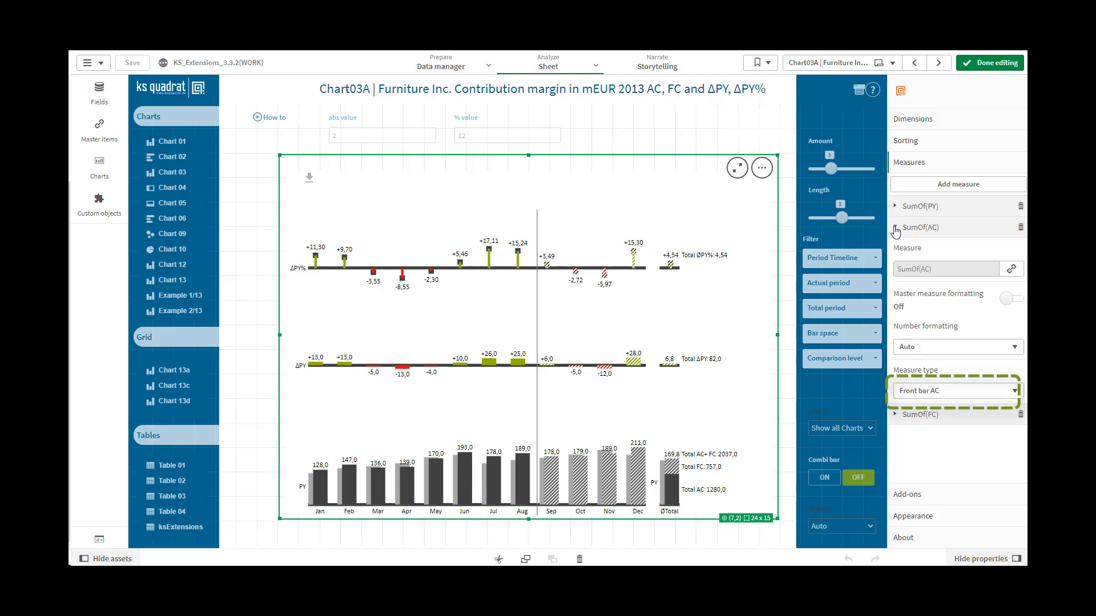
left_click(895, 230)
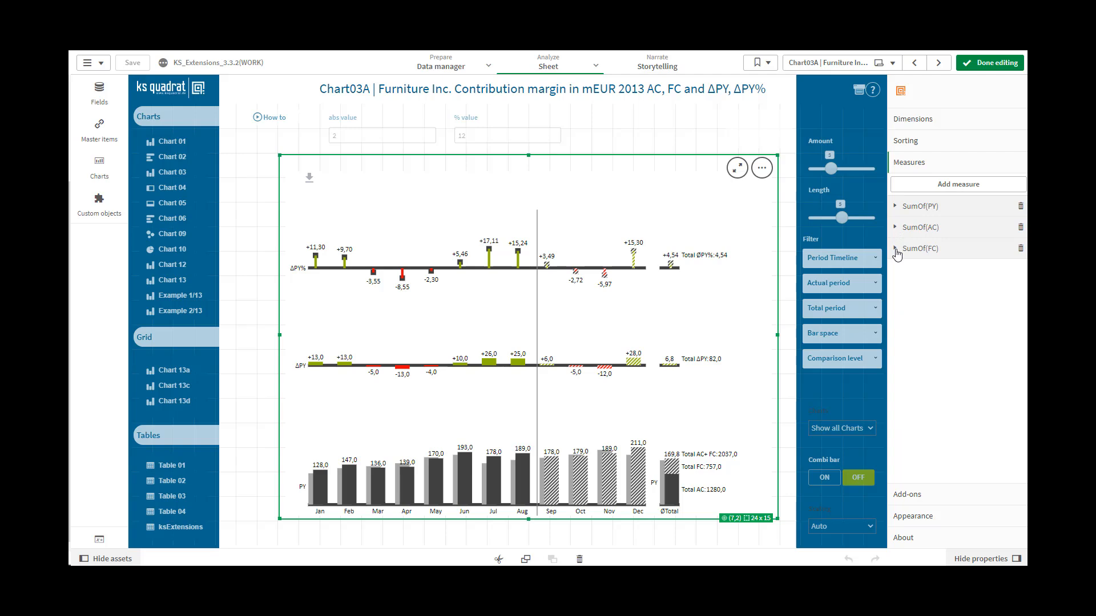
left_click(895, 249)
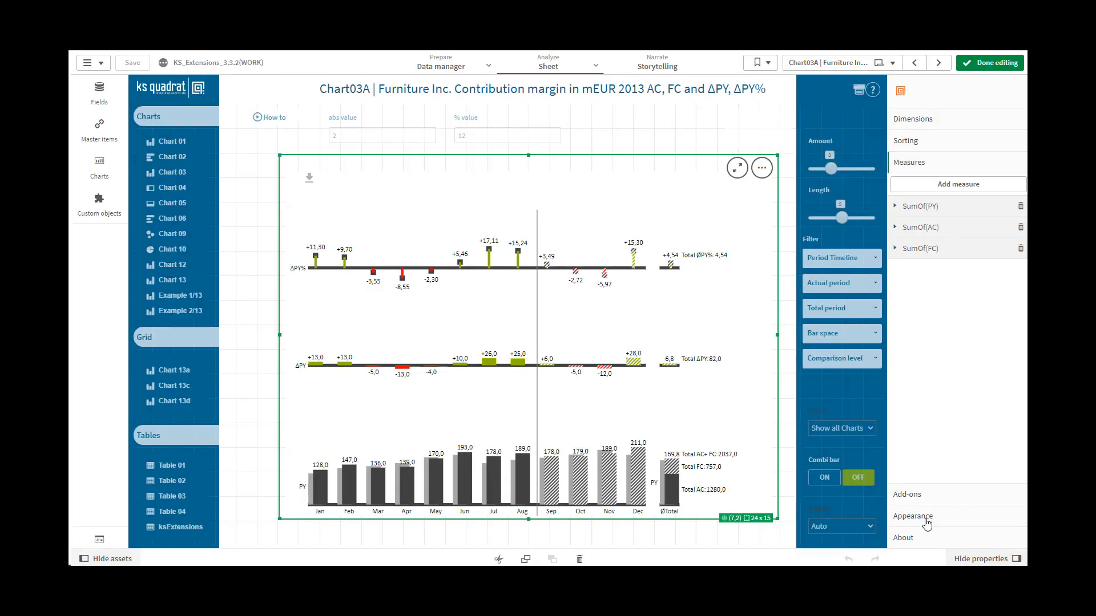
Step: Examine the back bar, left front bar and right front bar type options in the chart's appearance settings
left_click(913, 516)
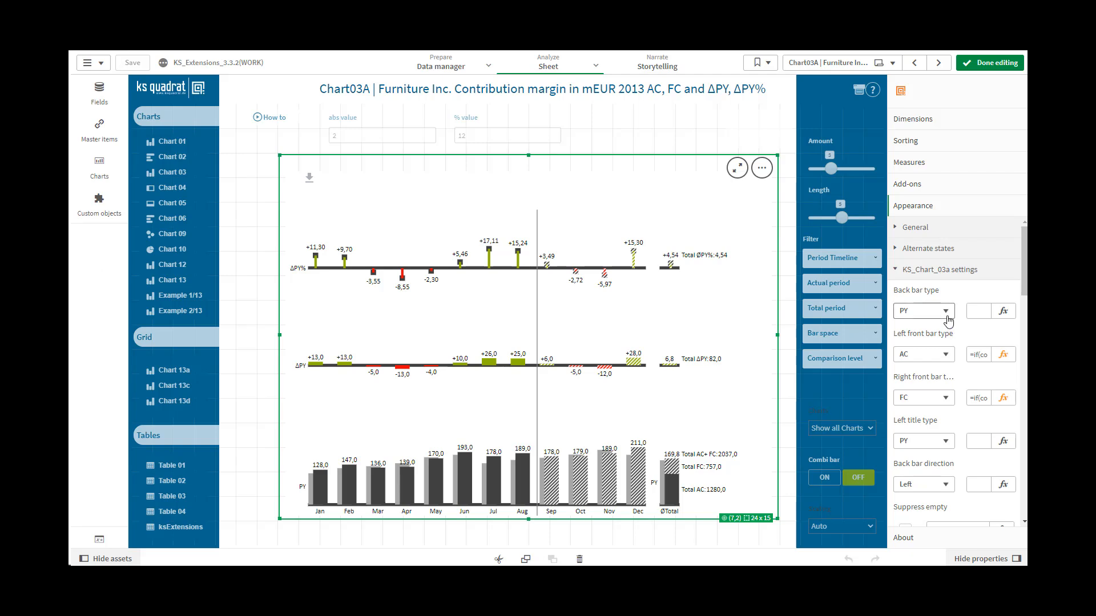
left_click(946, 320)
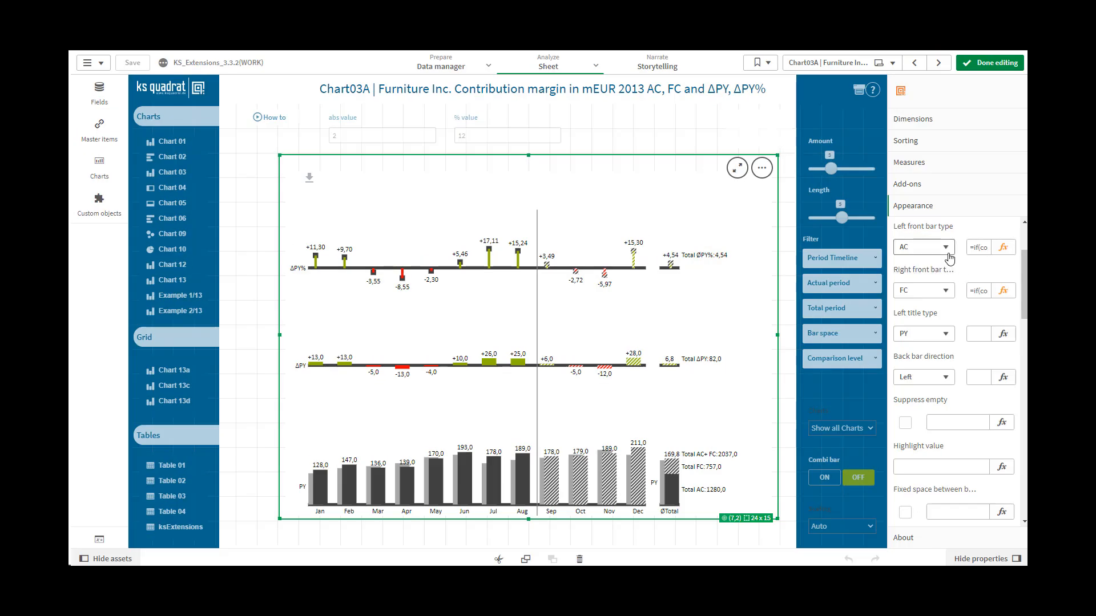
left_click(948, 249)
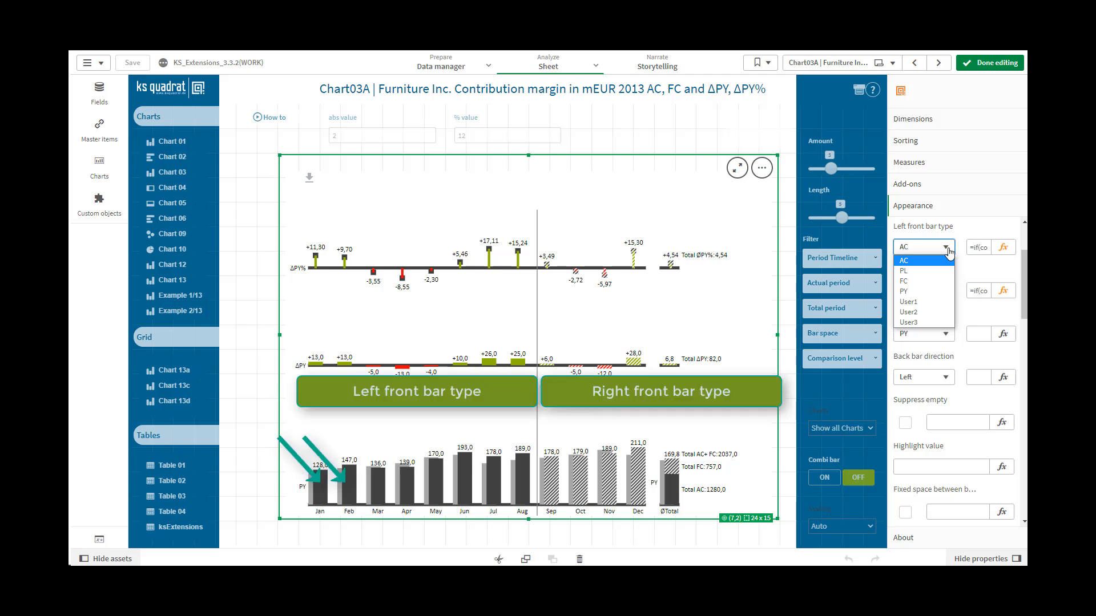
left_click(948, 252)
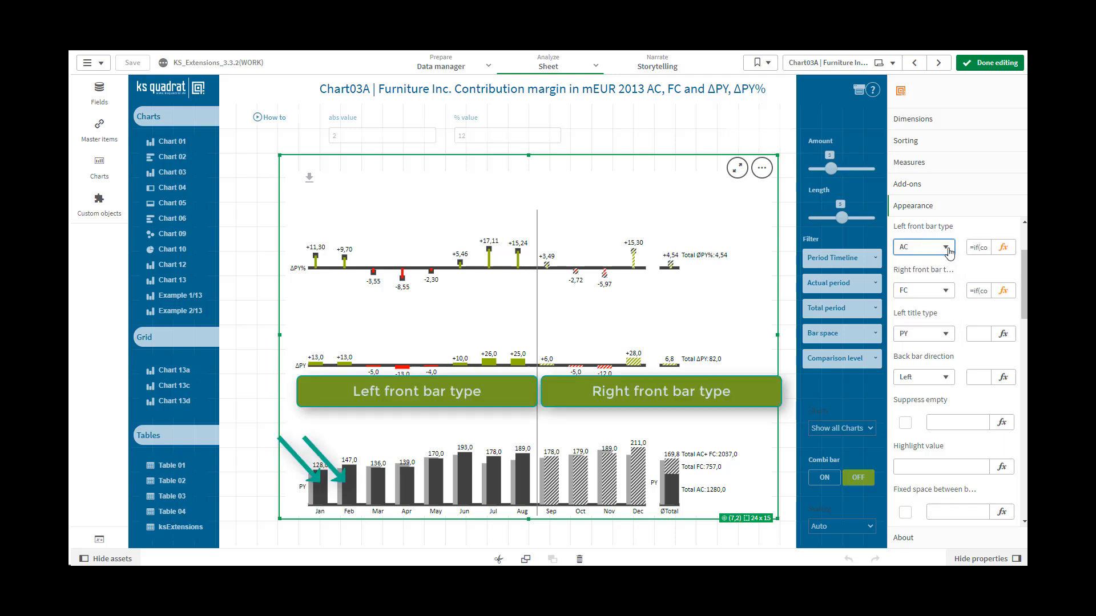
left_click(946, 291)
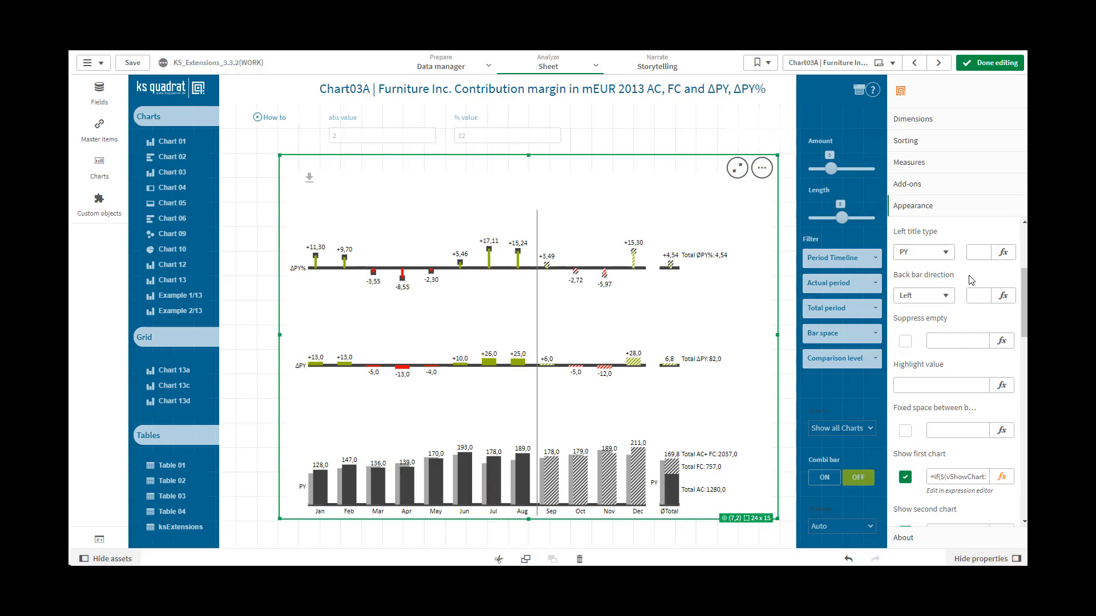
Step: Try PL as the left title type, and set it back to PY
left_click(946, 253)
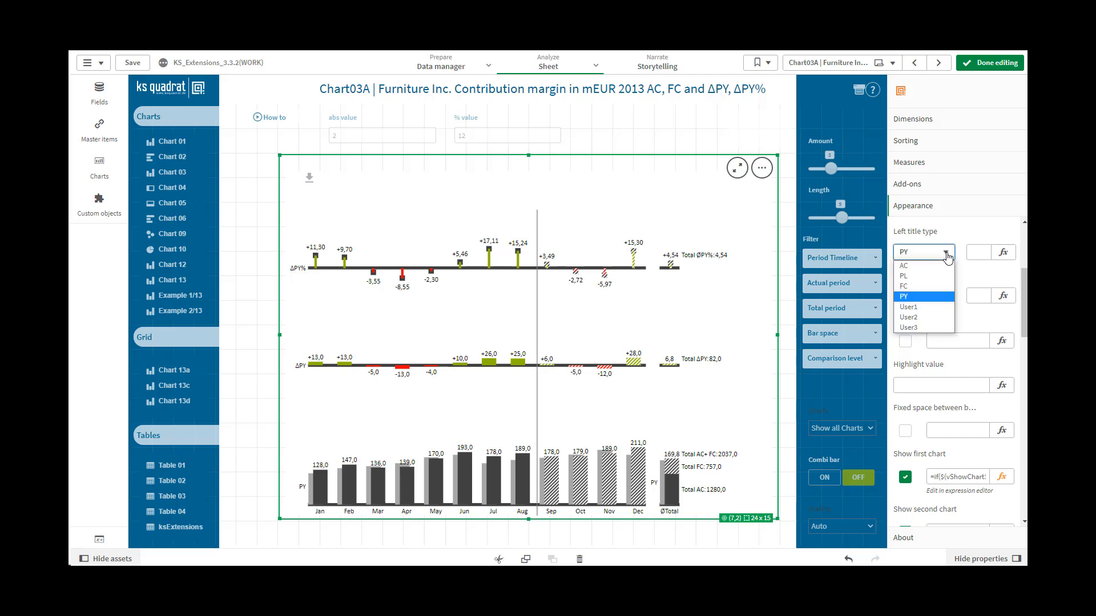
left_click(925, 277)
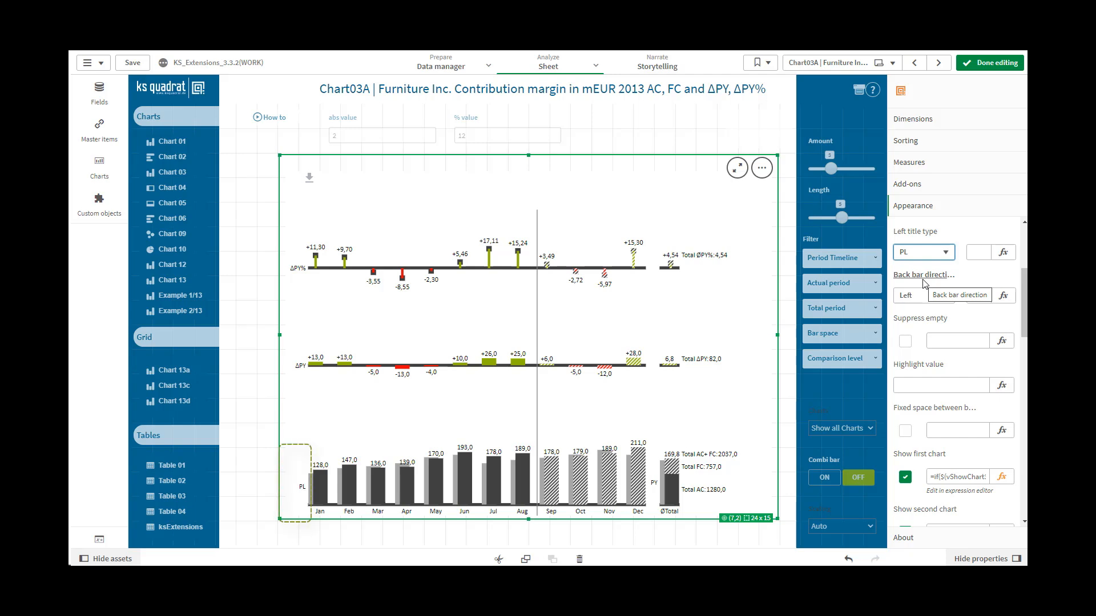
left_click(946, 255)
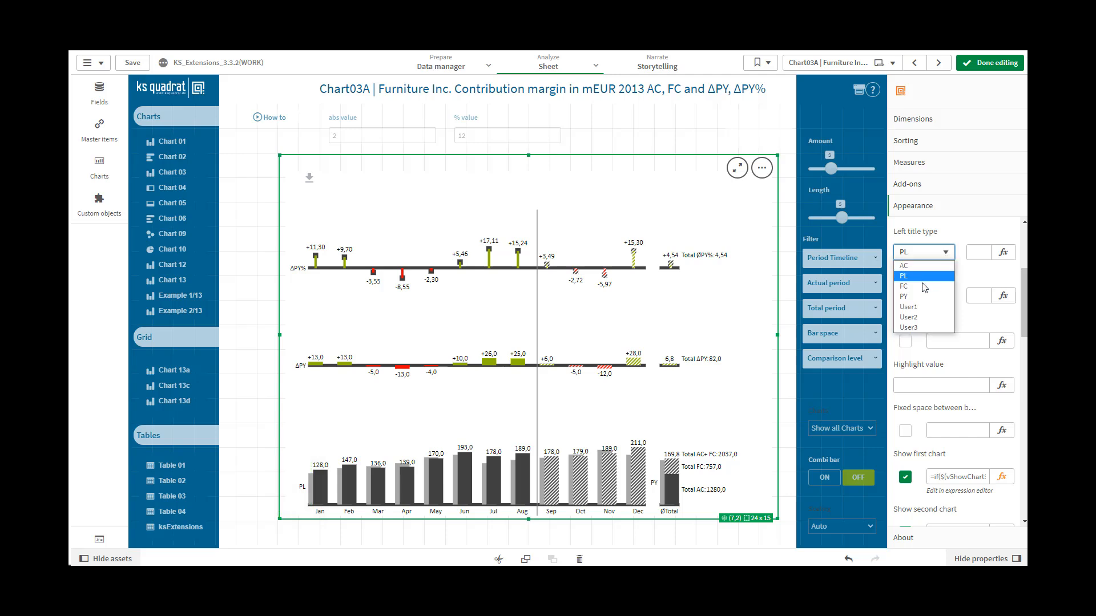
left_click(923, 296)
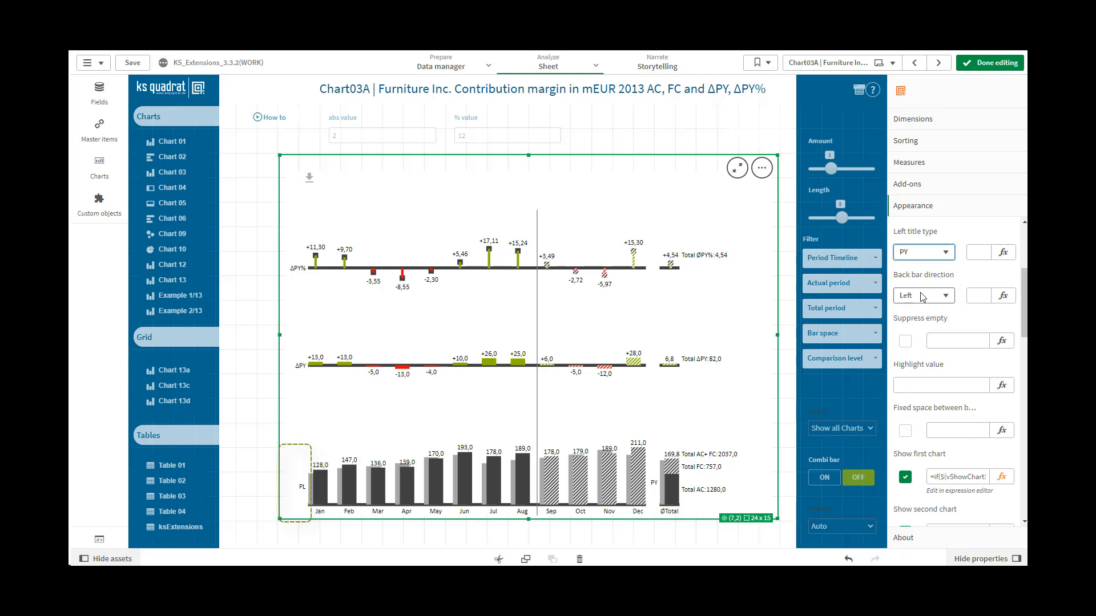
Step: Set the back bar direction to Right
scroll(923, 296, "down", 2)
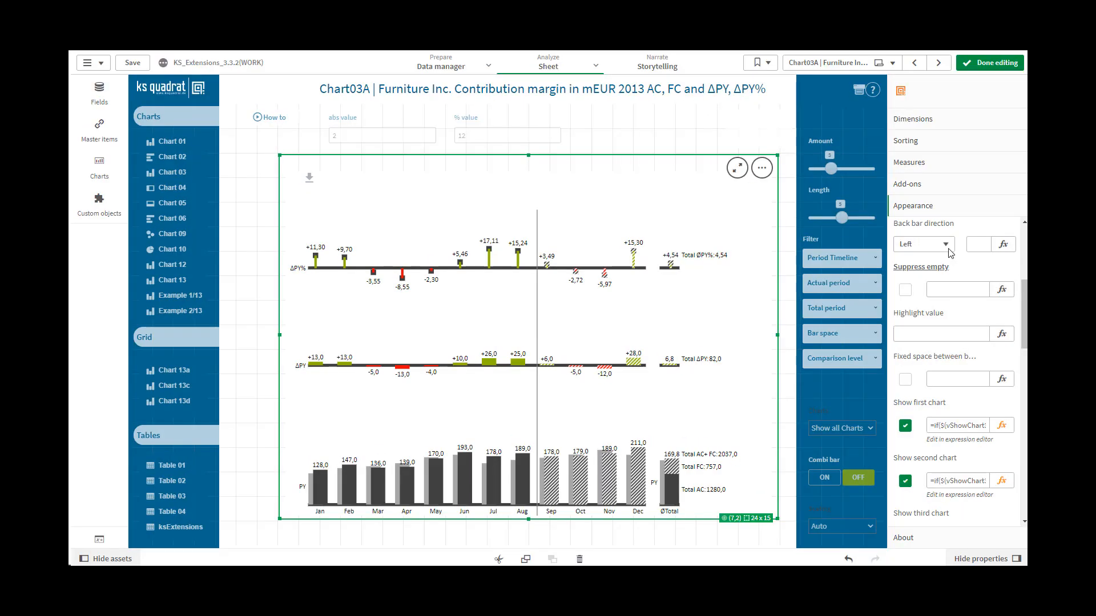
left_click(946, 245)
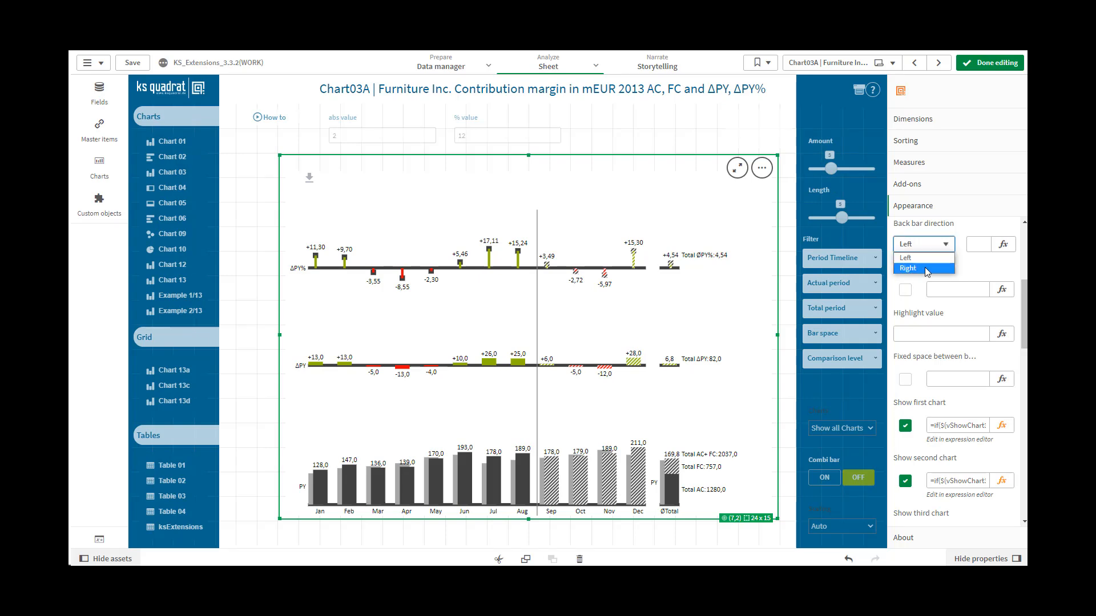
left_click(925, 267)
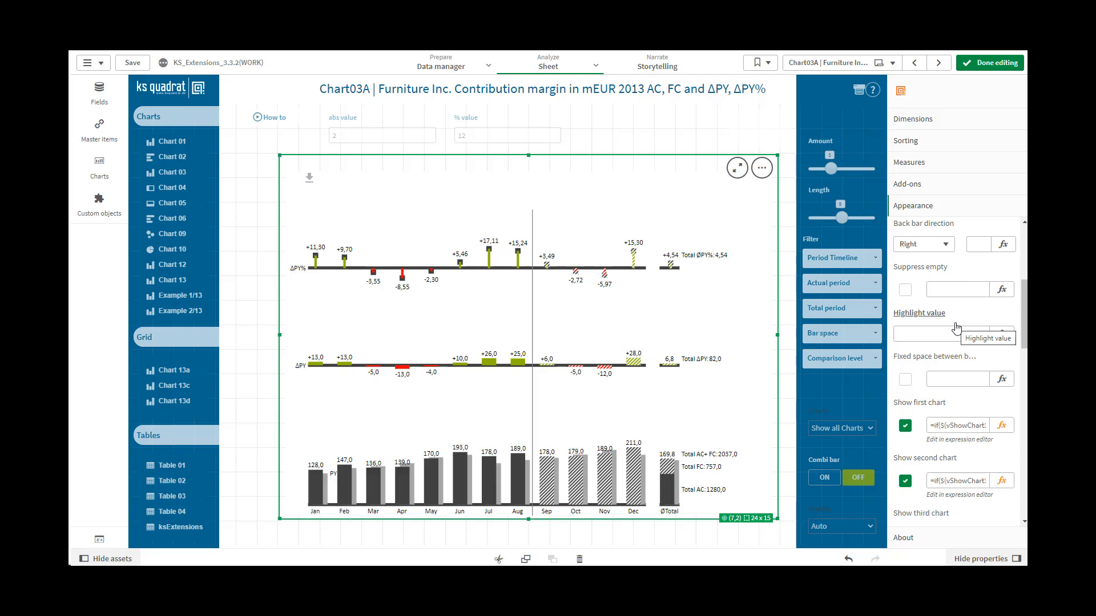
Step: Try the values 0 and 1 as the expression controlling the back bar direction
left_click(977, 243)
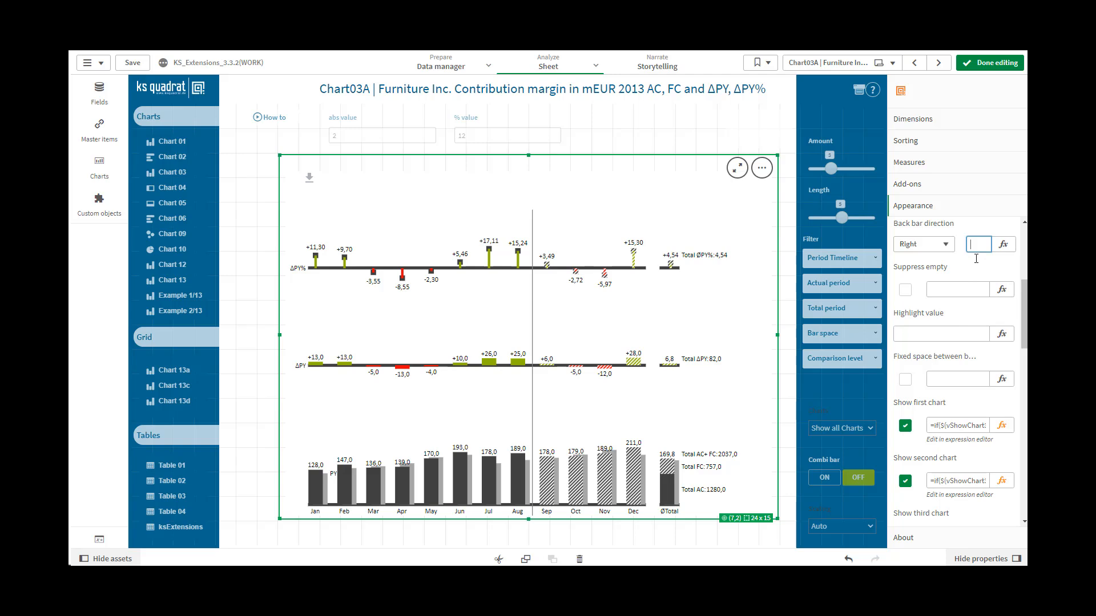
type("0")
left_click(957, 290)
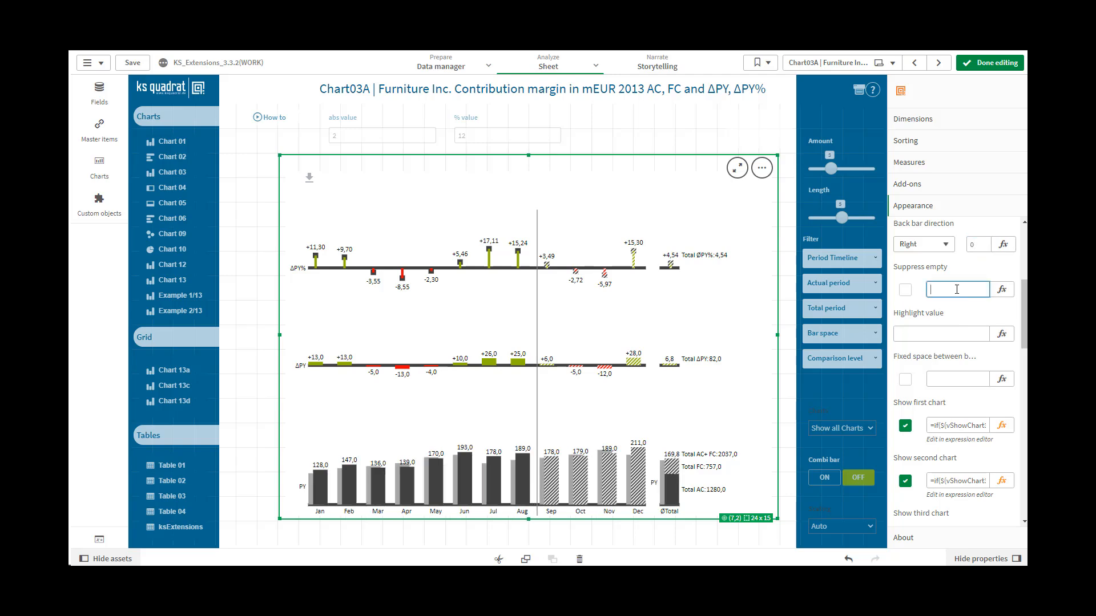
double_click(976, 251)
type("1")
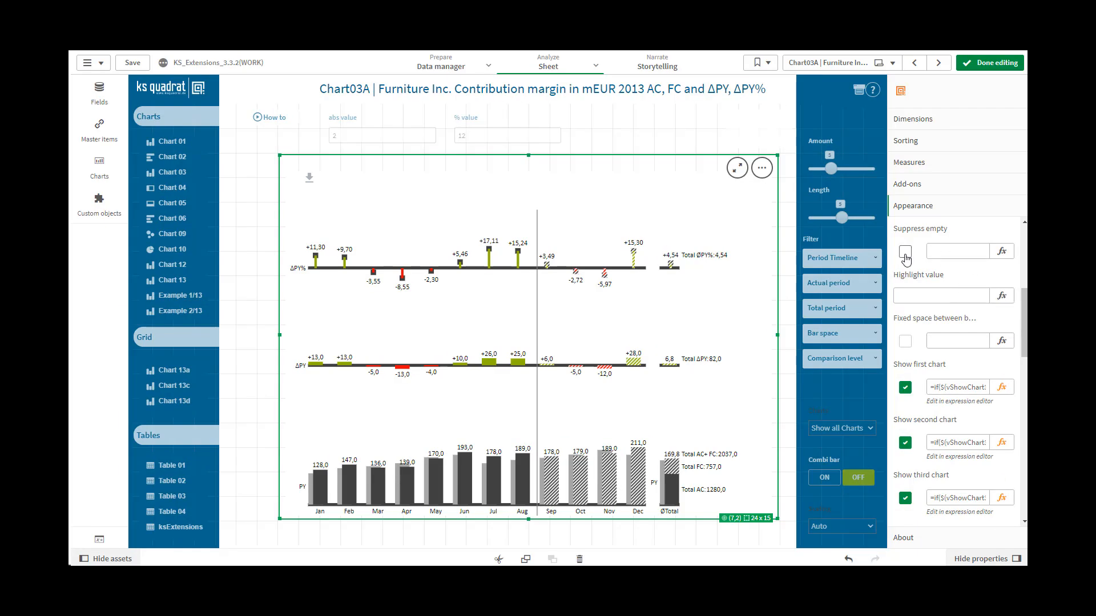
Step: Toggle the Suppress empty option, and try 0 and 1 as its expression value
left_click(905, 254)
left_click(937, 252)
type("0")
left_click(930, 296)
double_click(937, 254)
type("1")
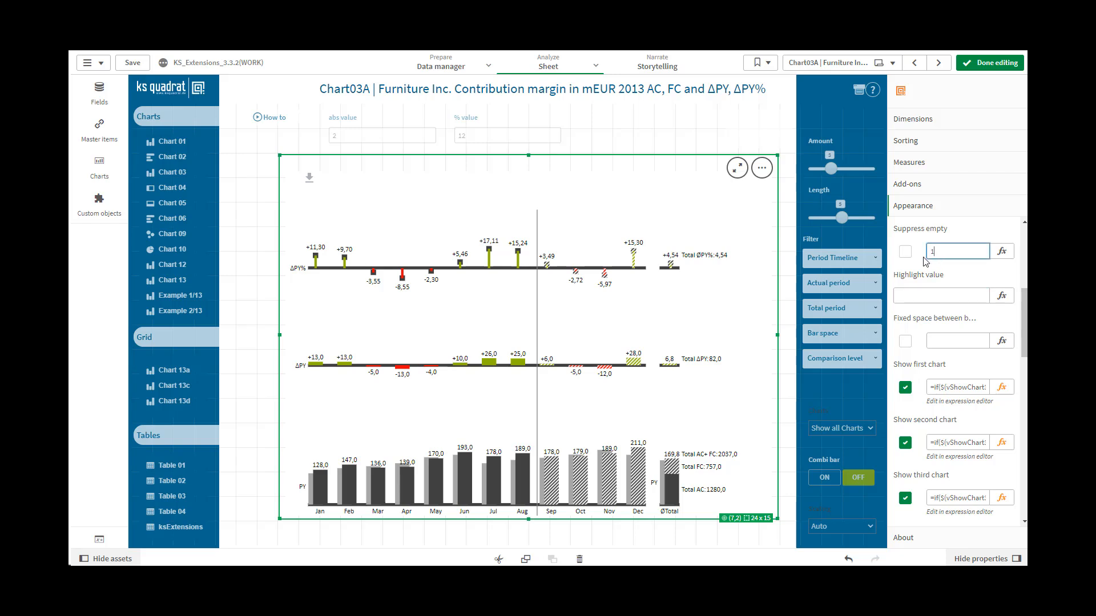
left_click(920, 294)
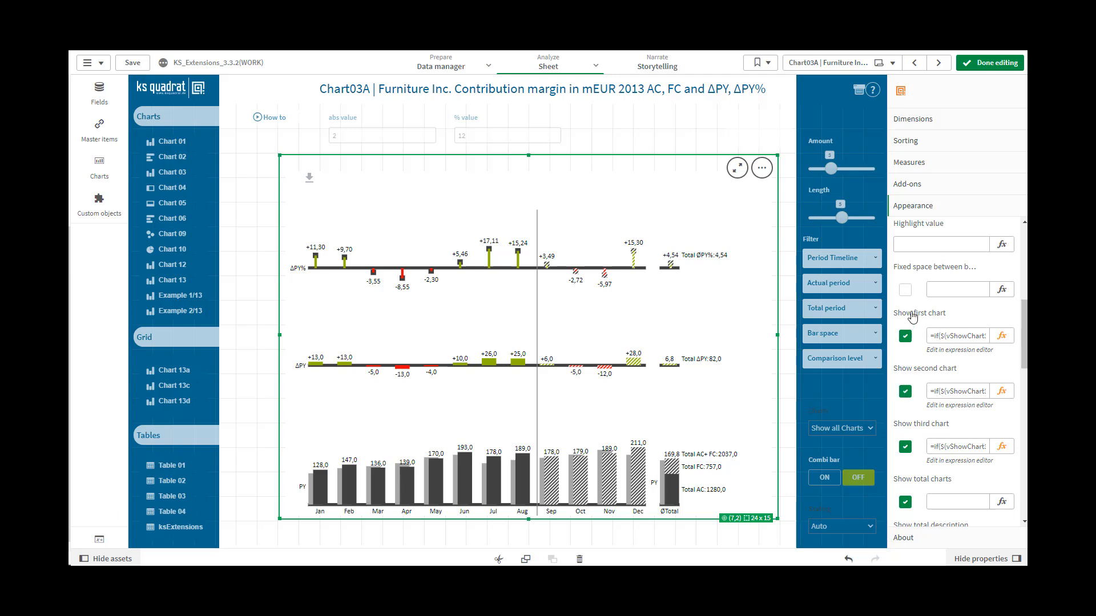
Step: Set the chart's highlight value to +9,7
left_click(918, 246)
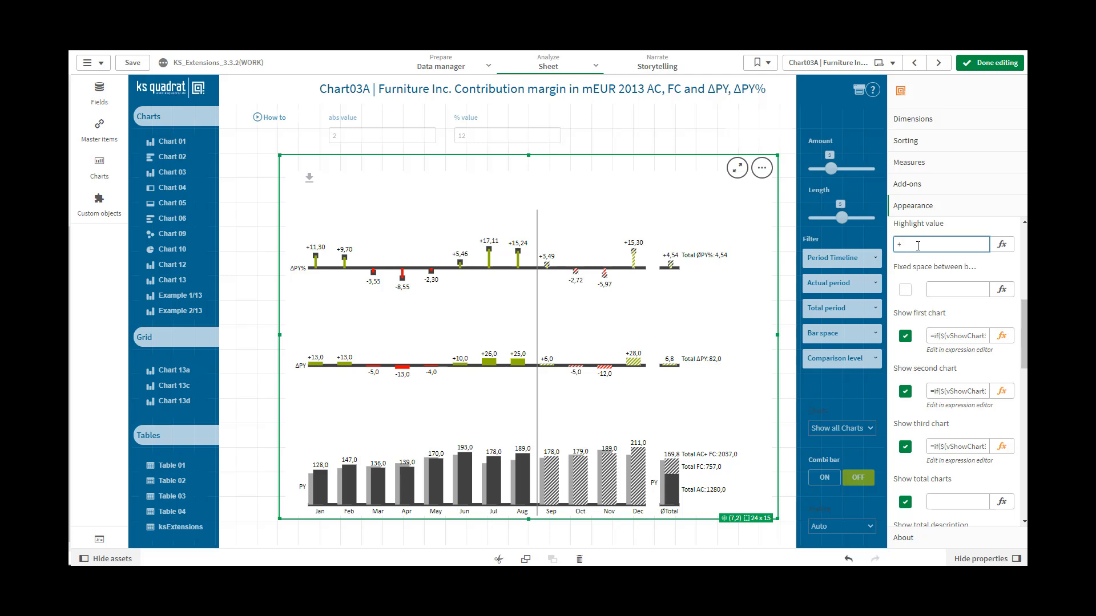
type("+9,7")
left_click(939, 289)
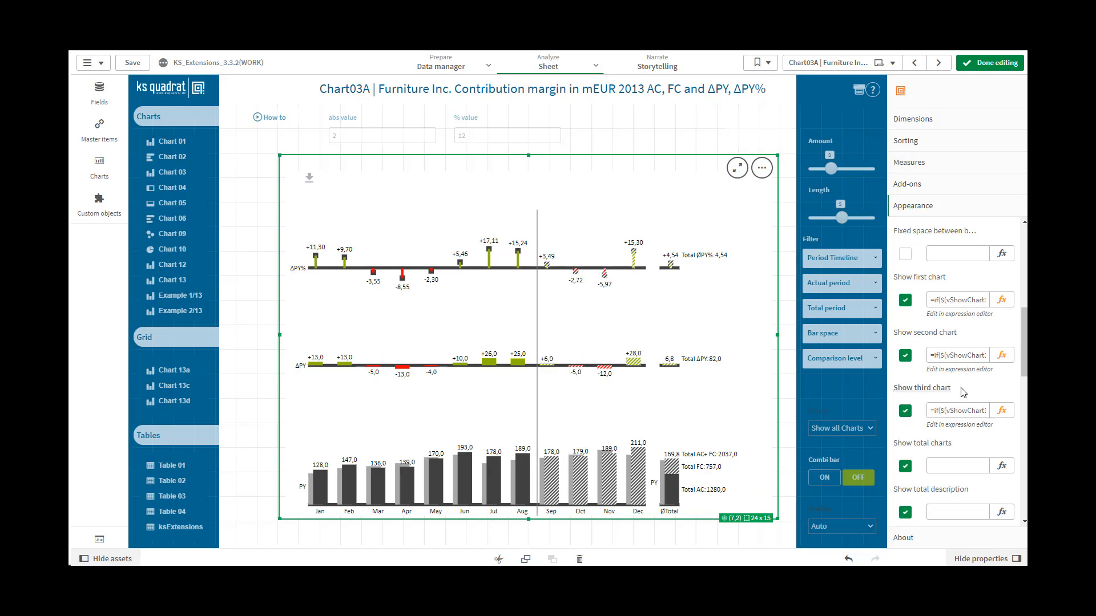
Step: Switch the fixed space between bars on and off, and enter 1 as its expression value
left_click(906, 255)
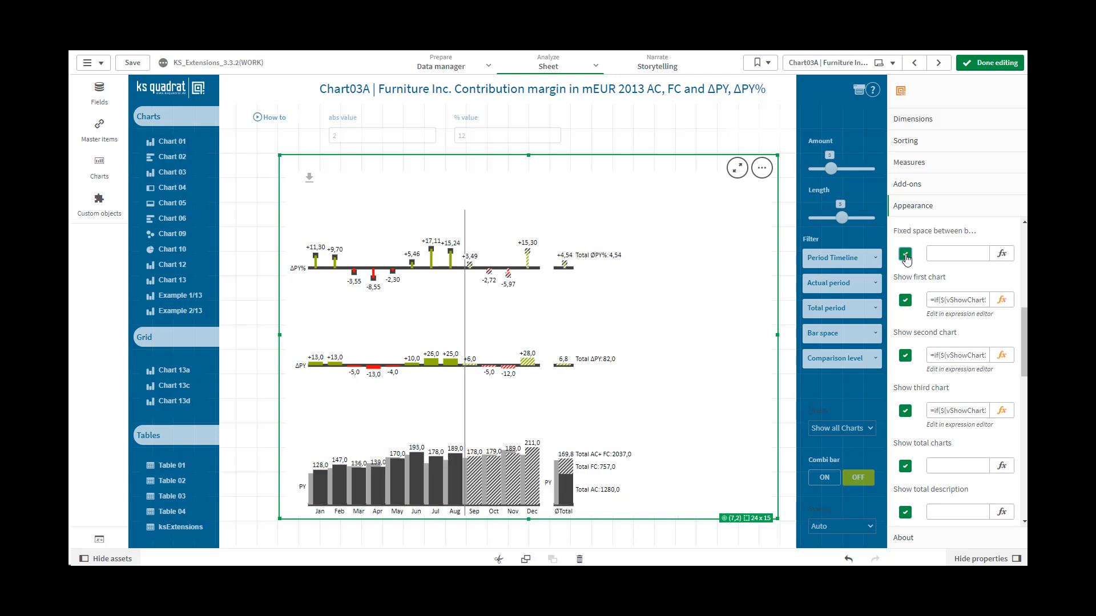
left_click(905, 256)
left_click(934, 254)
type("1")
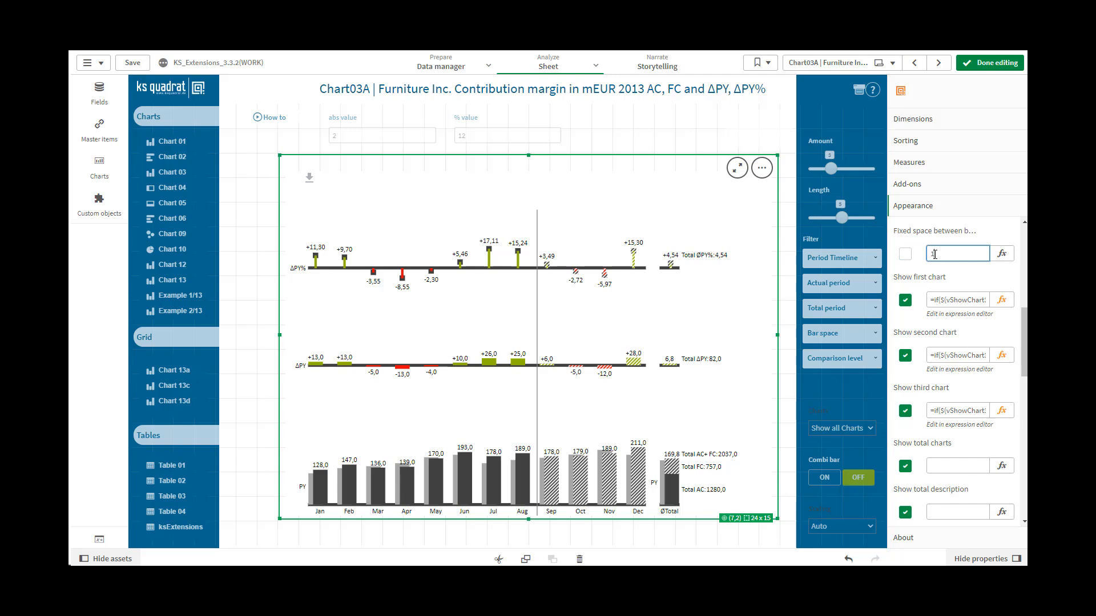
left_click(986, 292)
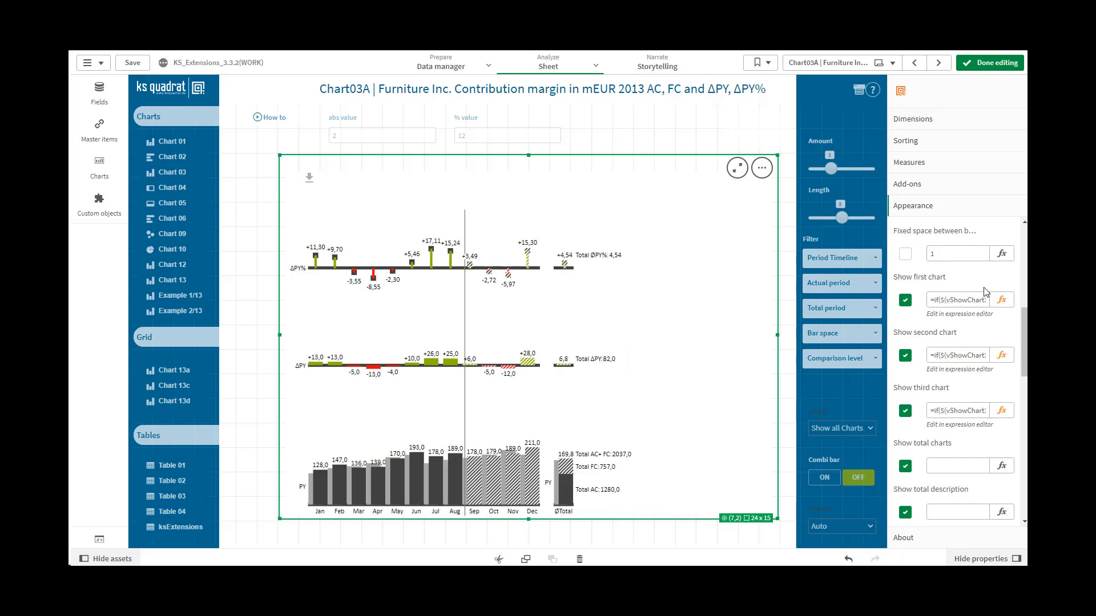
Step: Set the expression value for the fixed space between bars to 0
left_click(941, 253)
double_click(929, 253)
type("0")
left_click(985, 288)
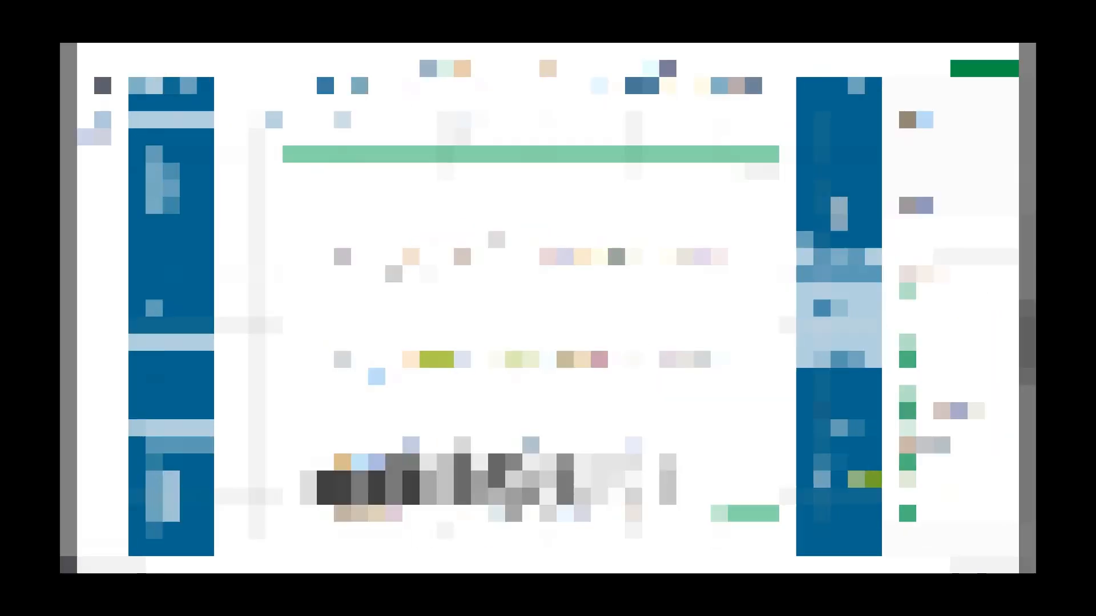
Step: Hide the first and second charts, and show both again
left_click(906, 251)
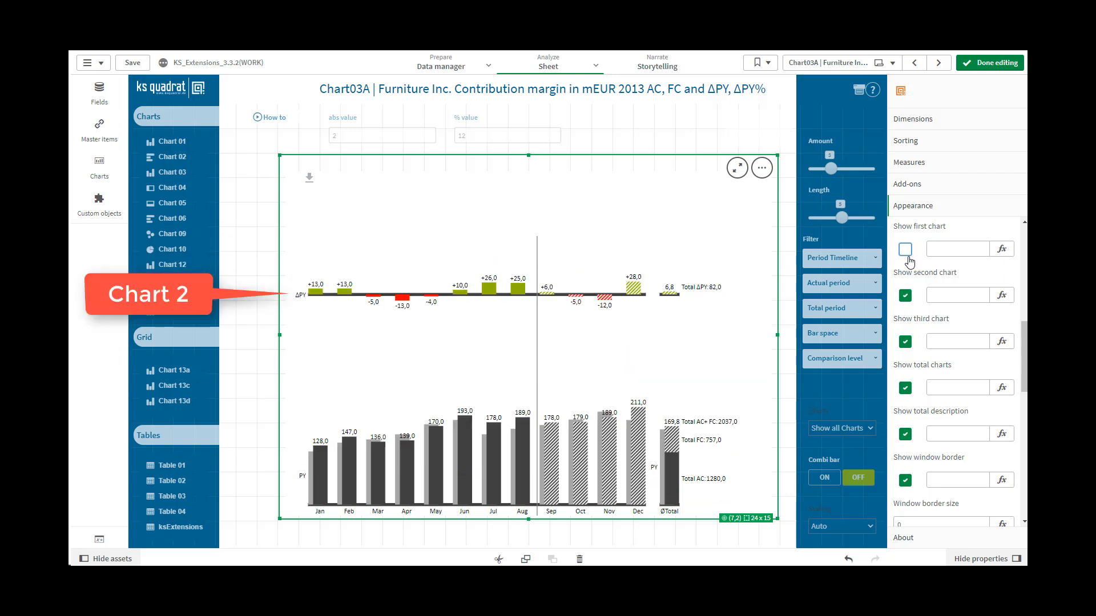
left_click(906, 295)
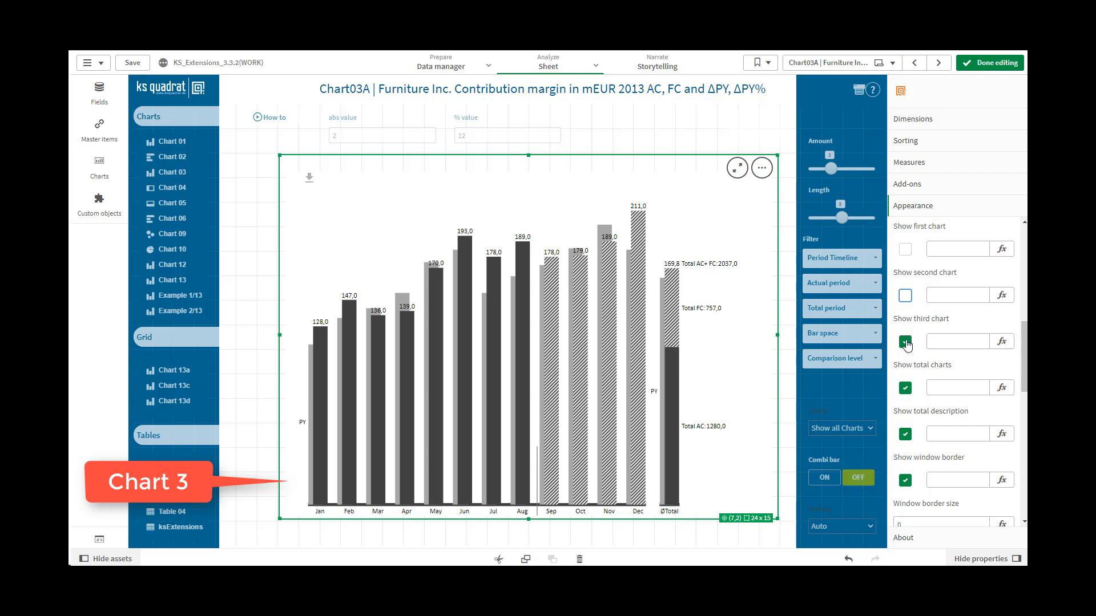
left_click(905, 297)
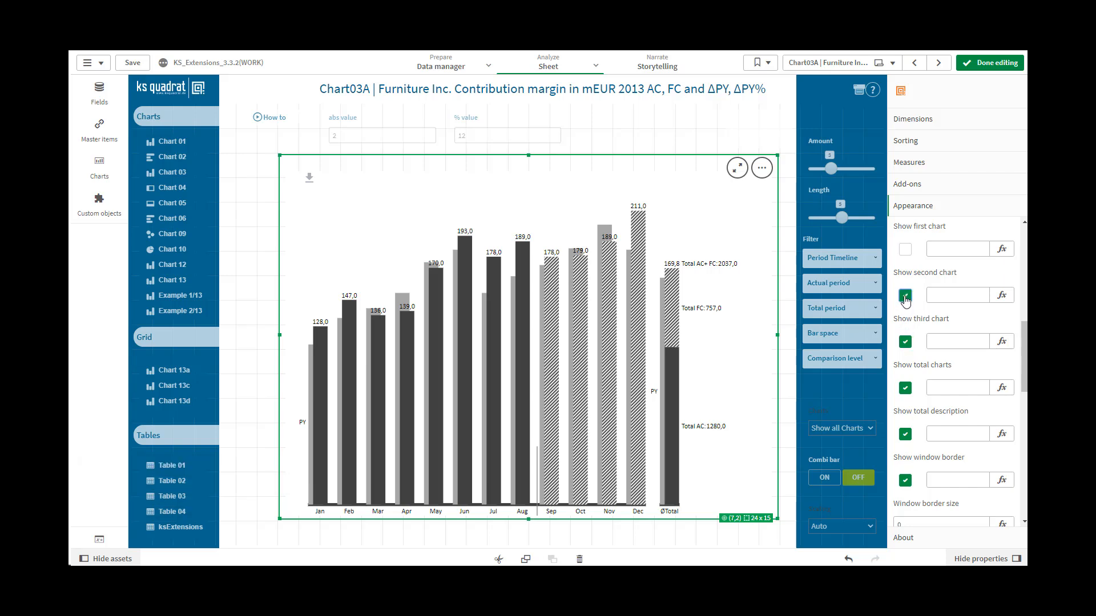
left_click(906, 251)
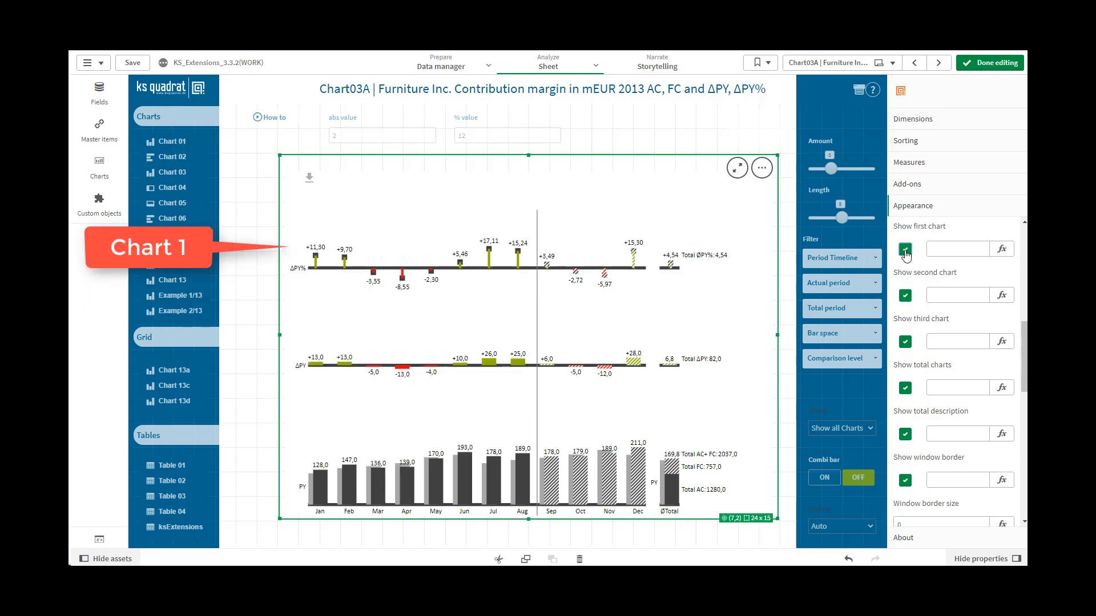
Step: Switch the total charts off and on, and enter 0 as the expression value for showing them
left_click_drag(1025, 374, 1025, 405)
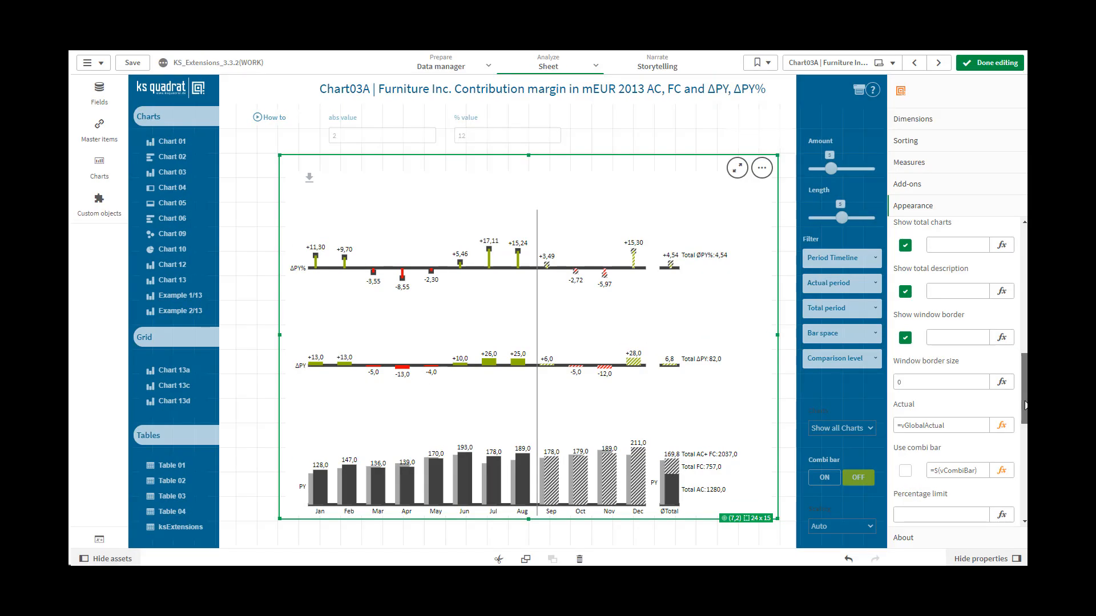
left_click(905, 246)
left_click(907, 247)
left_click(945, 245)
type("0")
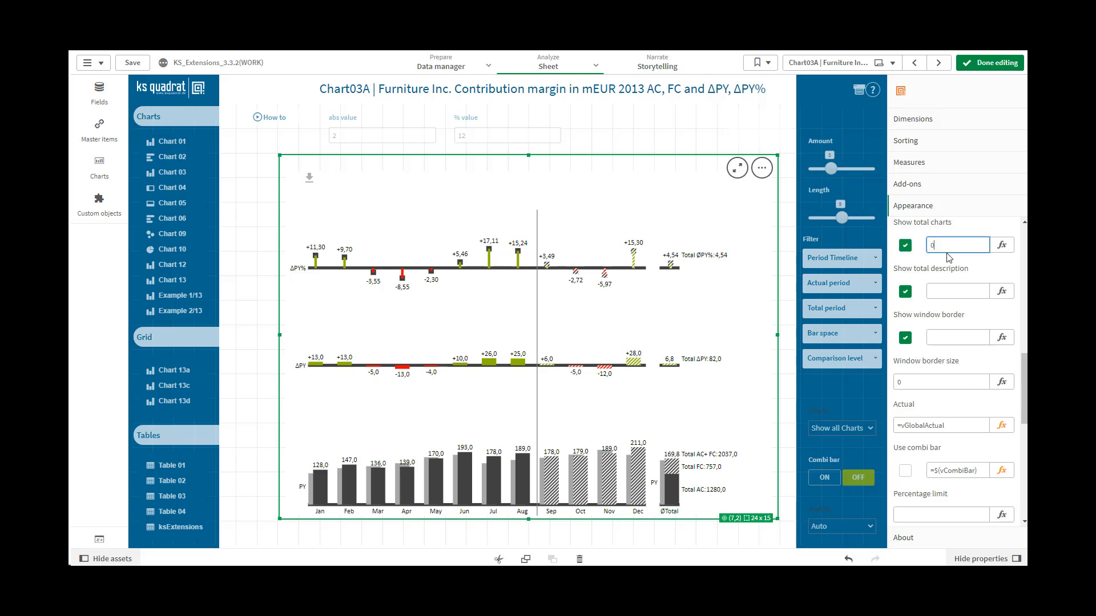
left_click(948, 293)
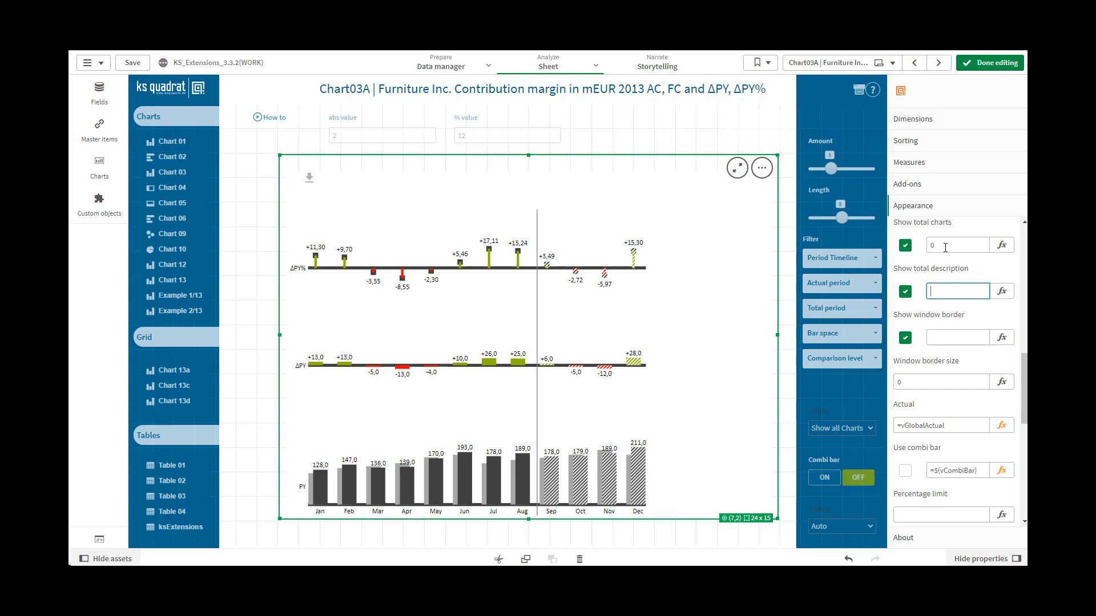
Step: Set the expression value for showing the total charts to 1
left_click_drag(945, 248, 928, 246)
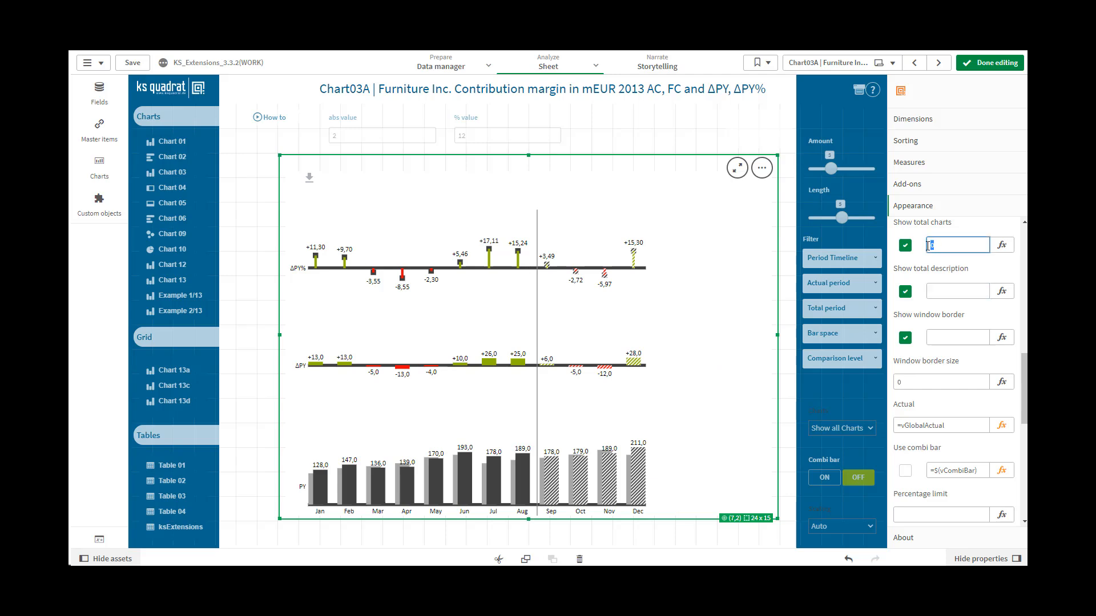
type("1")
left_click(939, 292)
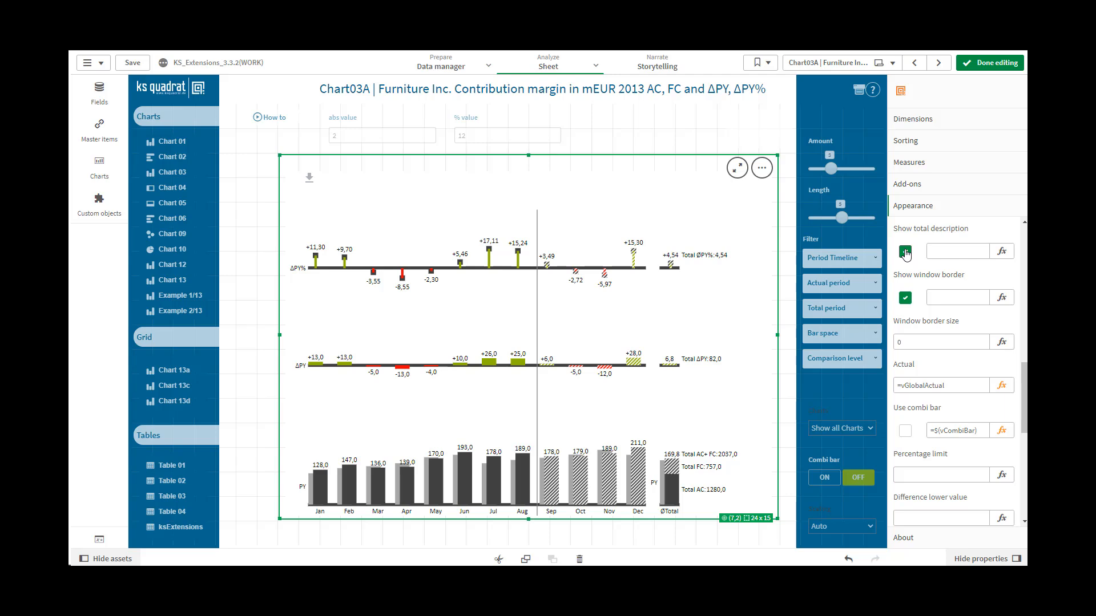
Step: Switch the total description off and on, and enter 0 as its expression value
left_click(906, 252)
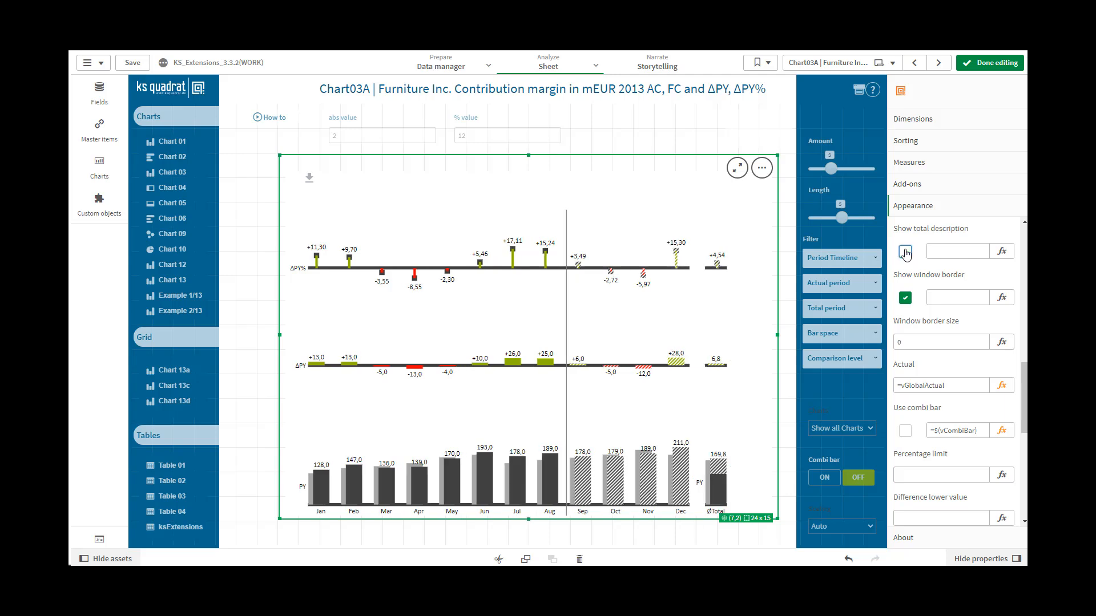
left_click(905, 252)
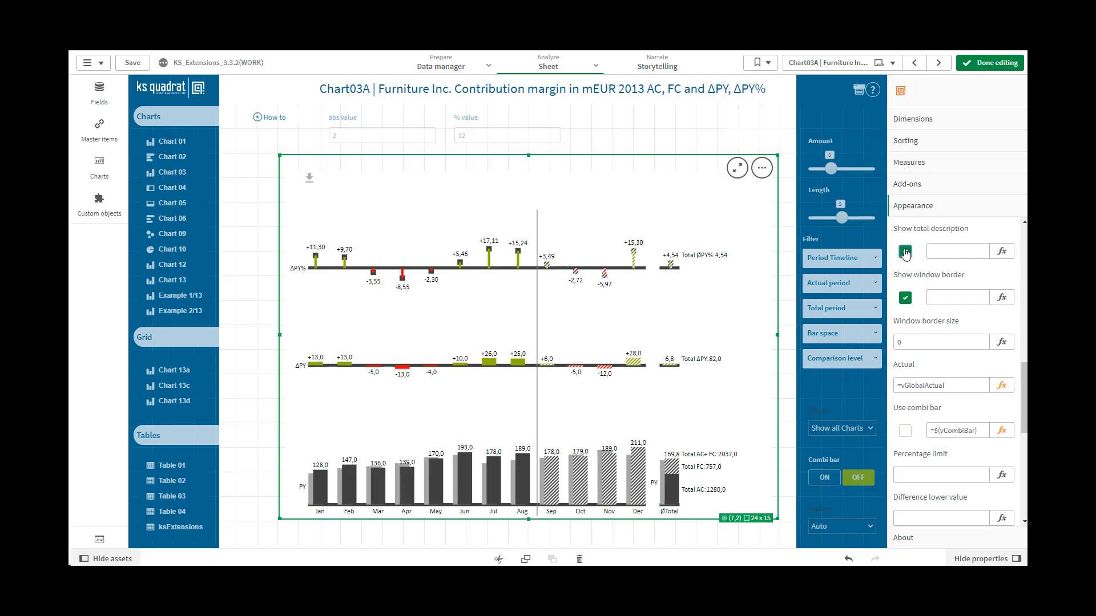
left_click(934, 250)
left_click(941, 295)
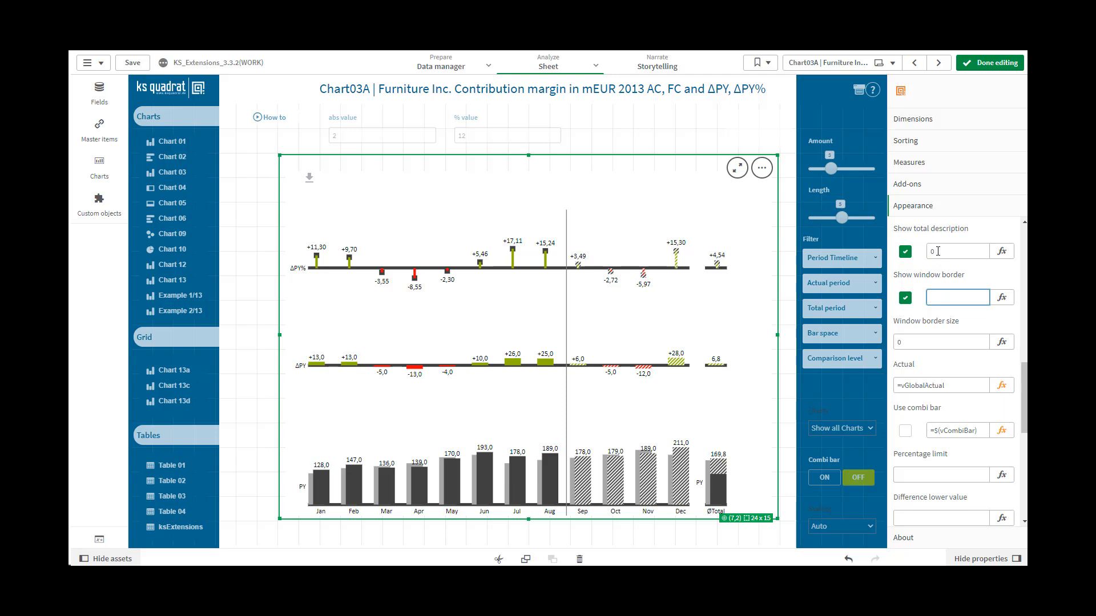
Step: Set the expression value for showing the total description to 1
left_click_drag(938, 251, 928, 252)
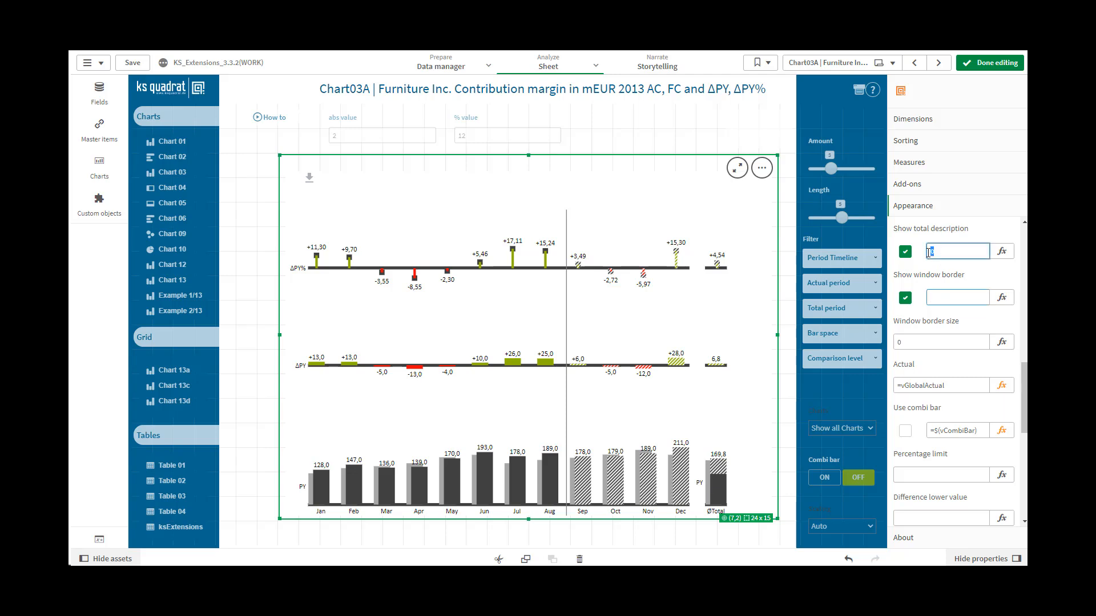
type("1")
left_click(942, 299)
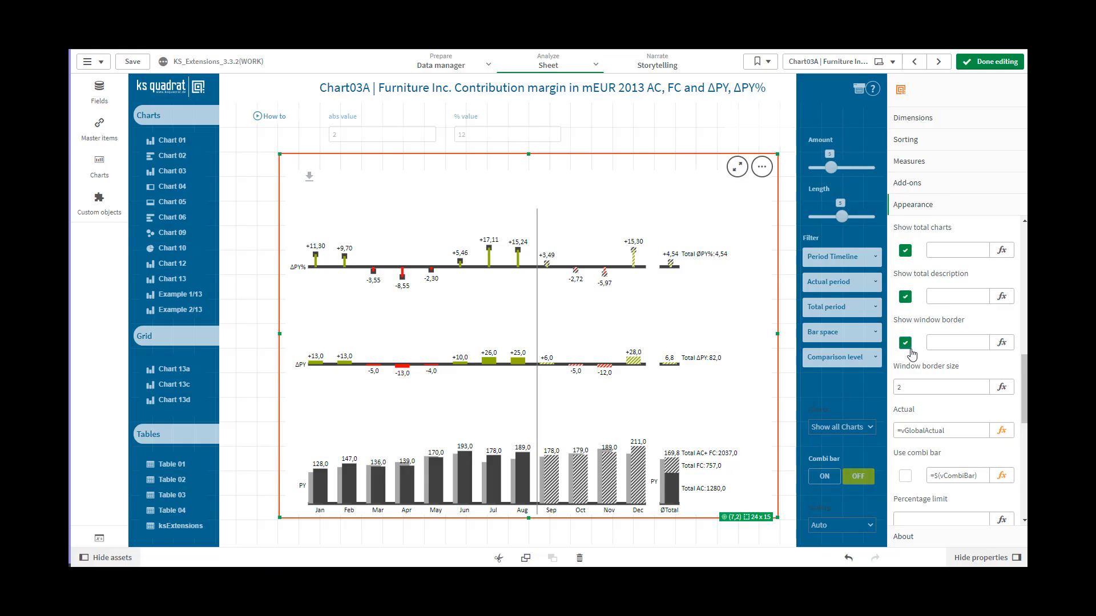
Step: Switch off the window border and enter 1 as its expression value
left_click(906, 345)
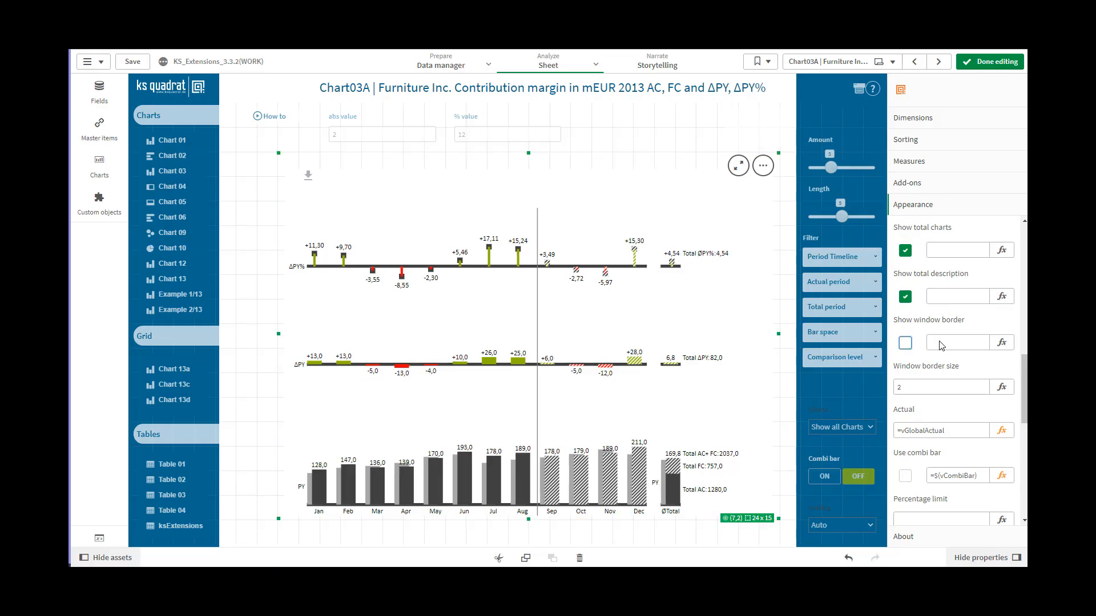
left_click(940, 343)
type("1")
left_click(933, 387)
Step: Set the expression value for showing the window border to 0
left_click(940, 340)
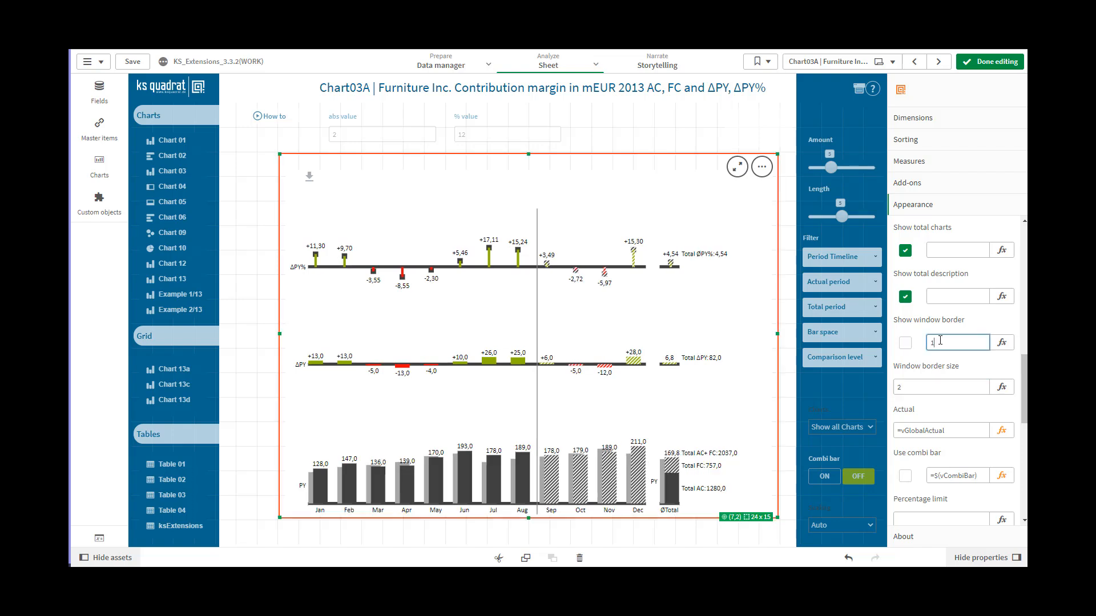
double_click(931, 342)
type("0")
left_click(940, 385)
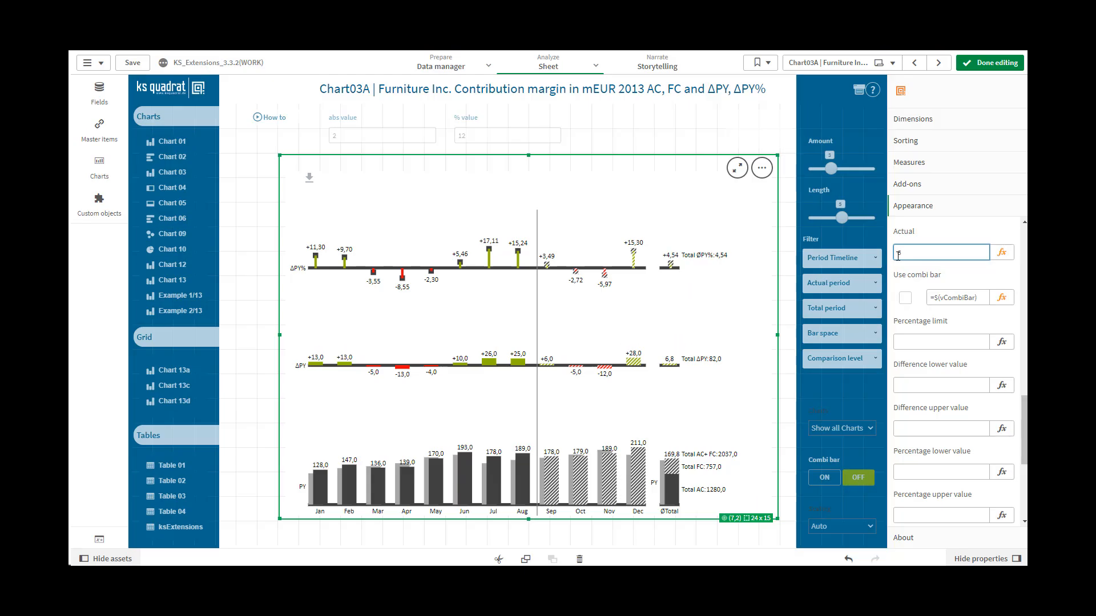
Step: Replace the Actual setting's value with the expression =vGlobalActual
left_click(984, 298)
left_click_drag(908, 253, 894, 255)
type("=vGlobalActual")
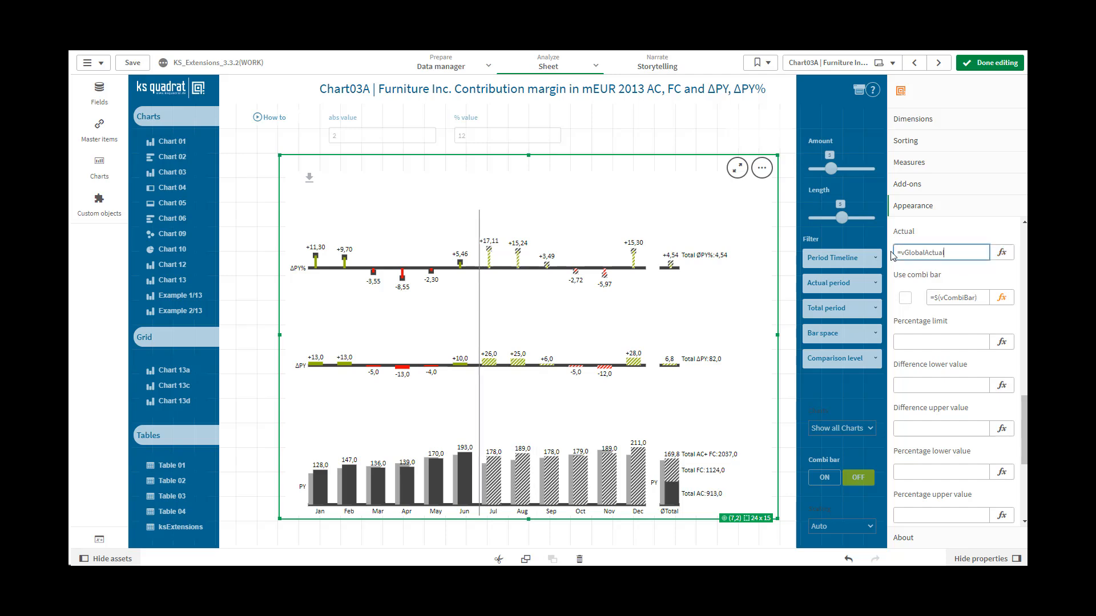
left_click(954, 339)
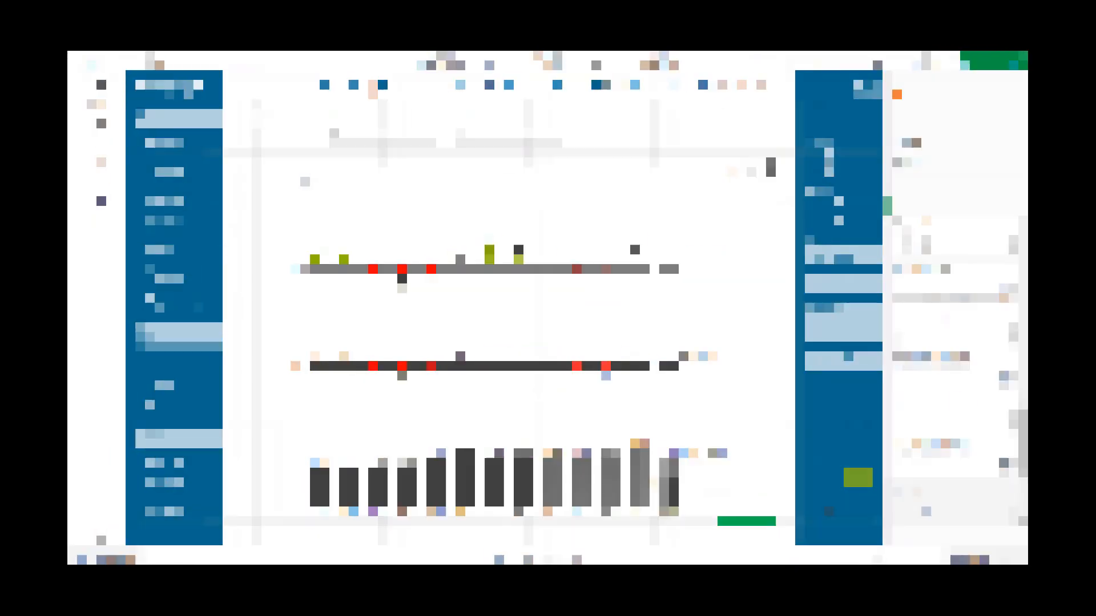
Step: Switch the combi bar on and off, and enter 1 as its expression value
left_click(907, 248)
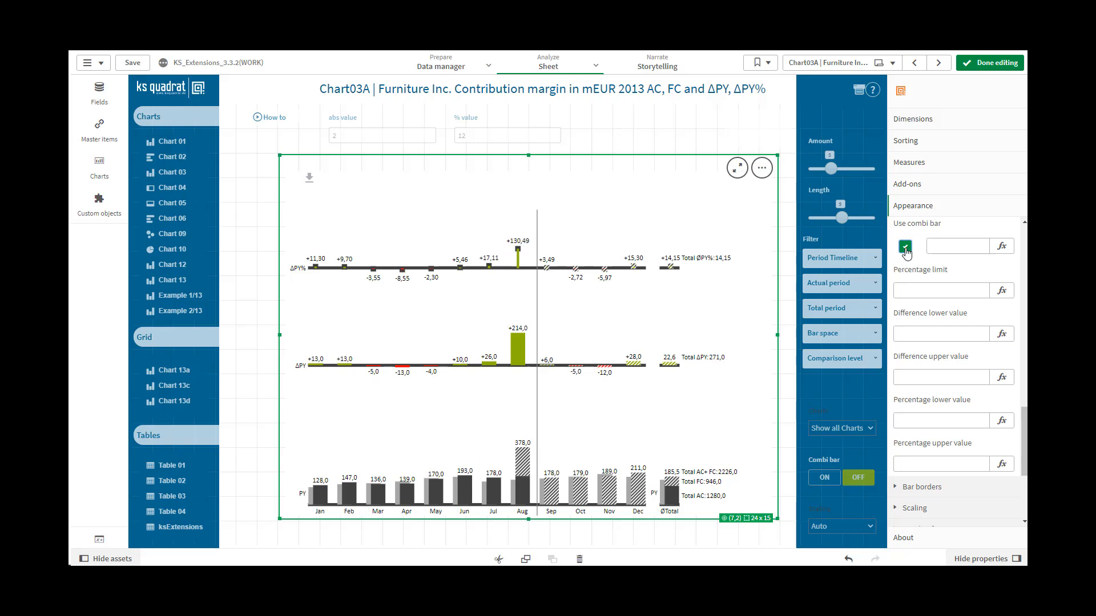
left_click(905, 249)
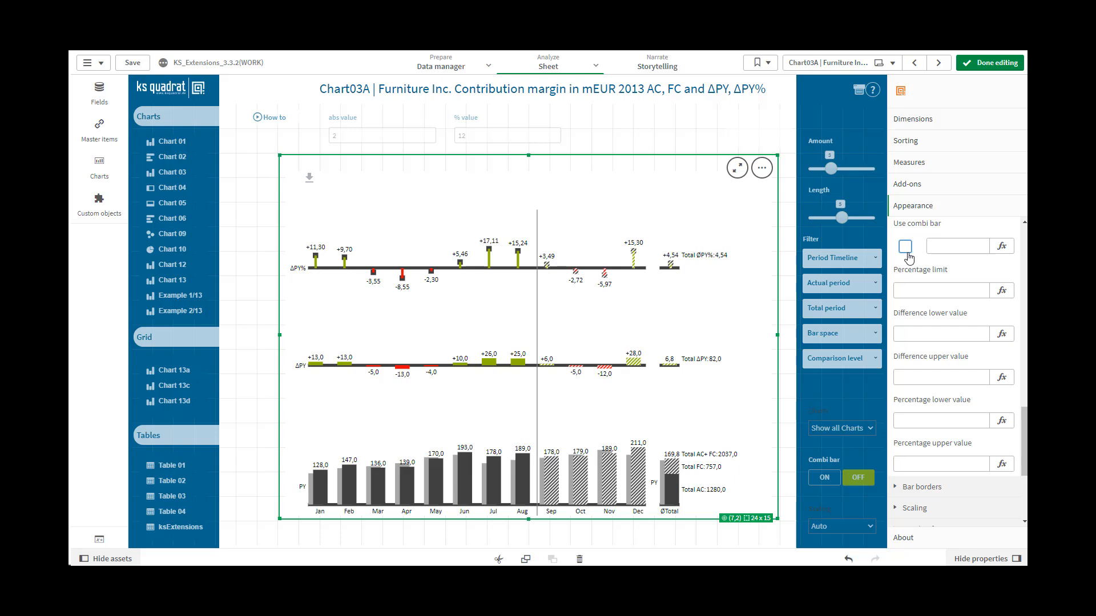
left_click(941, 245)
type("1")
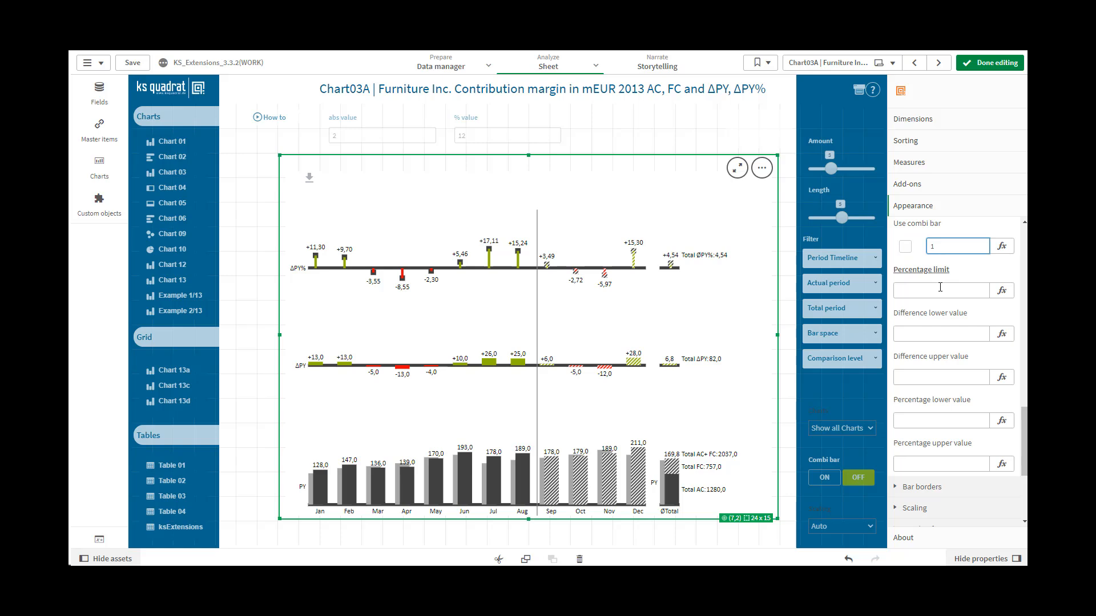
left_click(939, 290)
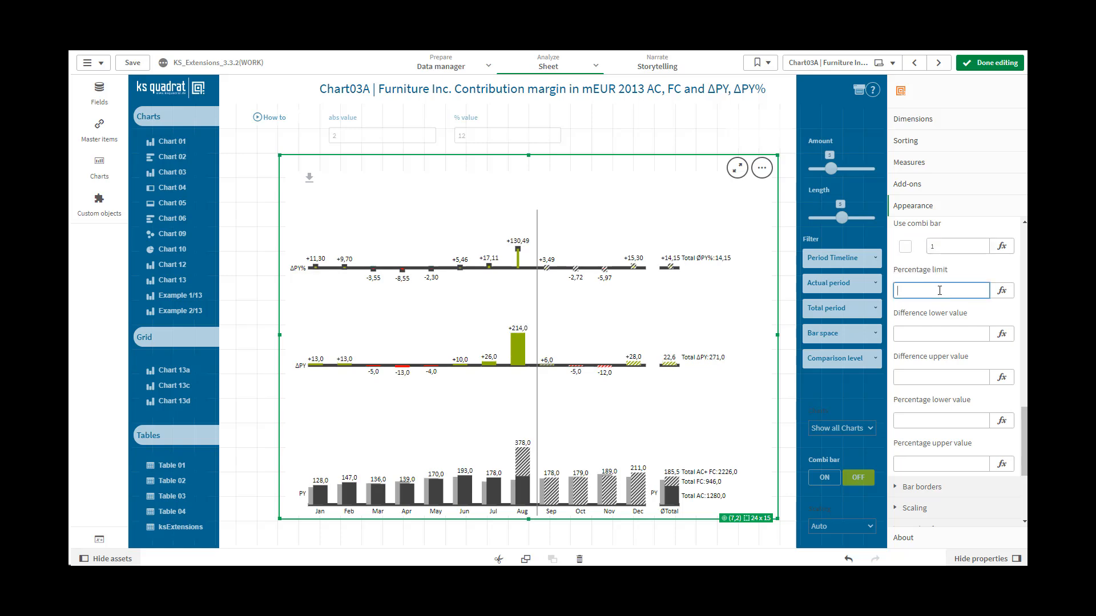
Step: Set the expression value for using the combi bar to 0
left_click(942, 249)
double_click(932, 248)
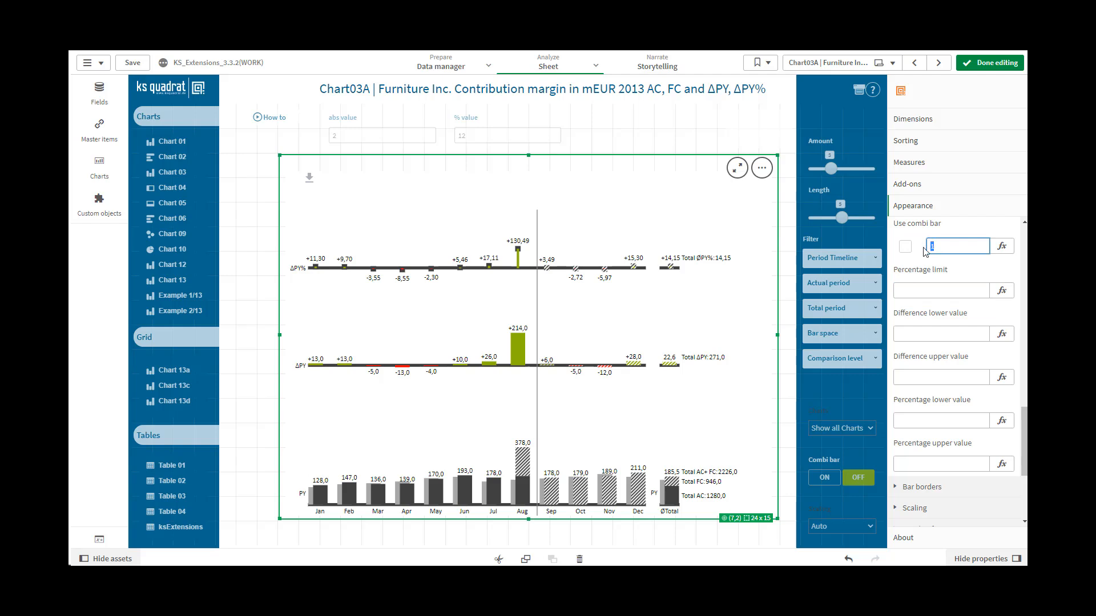
type("0")
left_click(931, 293)
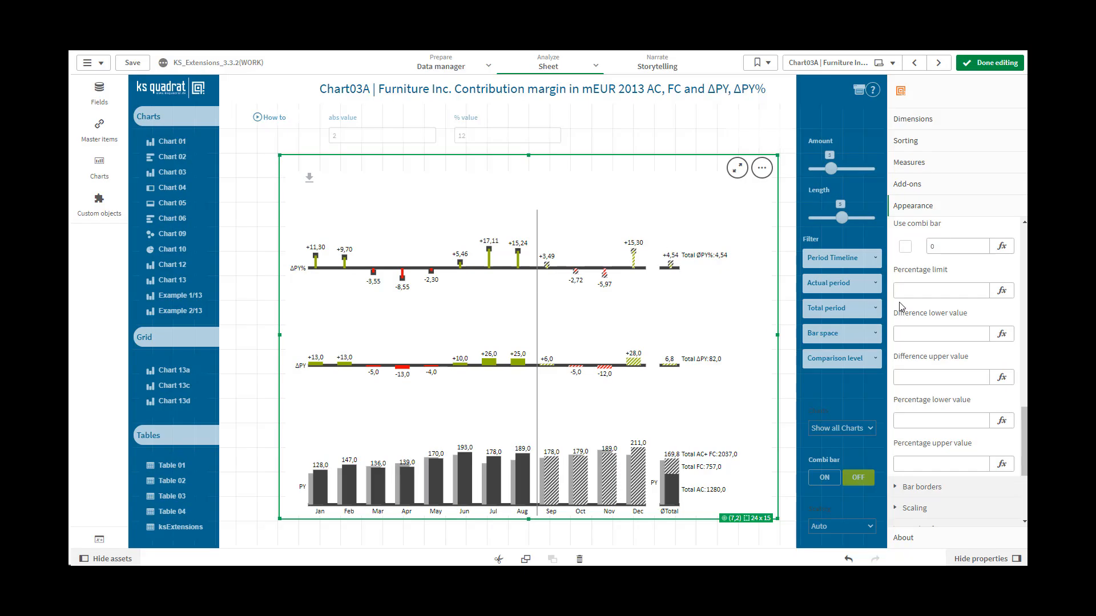
Step: Set the percentage limit to 10, and clear it again
left_click(903, 294)
left_click(903, 294)
type("10")
left_click(911, 328)
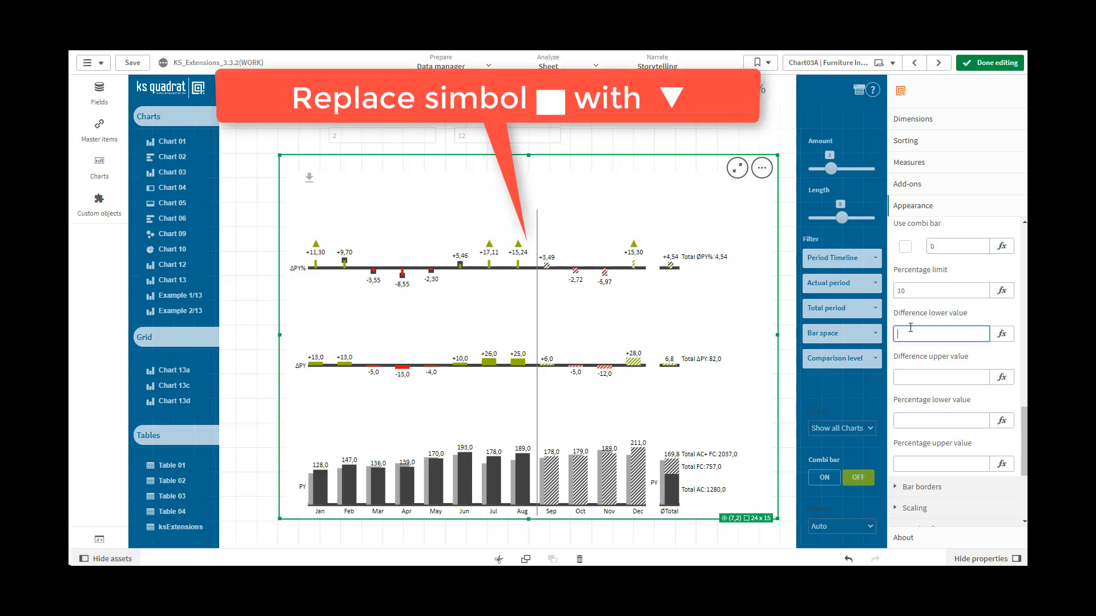
left_click_drag(911, 290, 896, 291)
key("BackSpace")
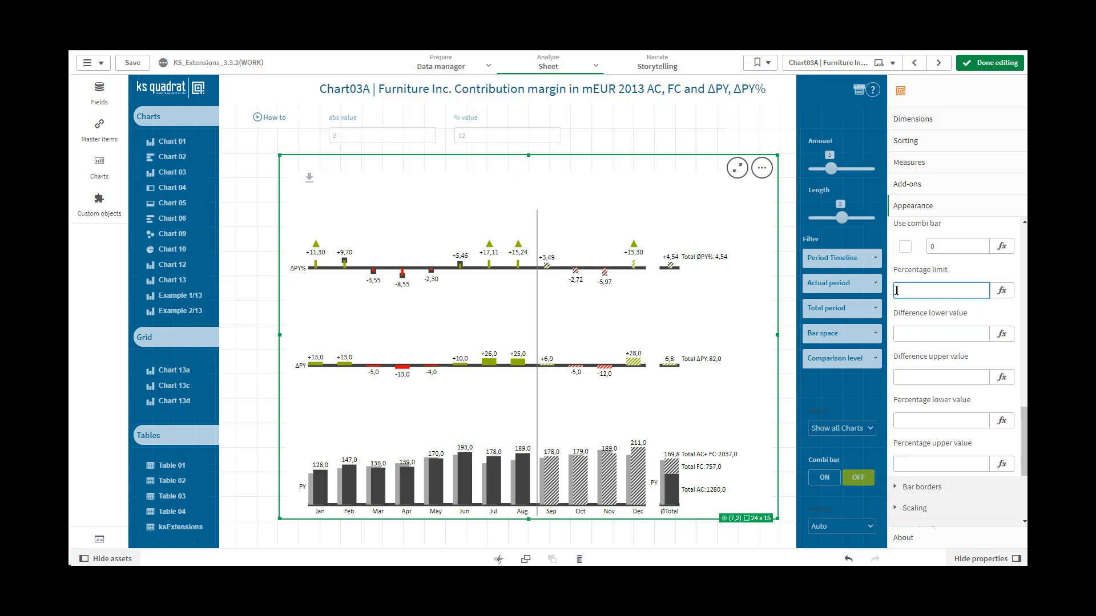
left_click(904, 335)
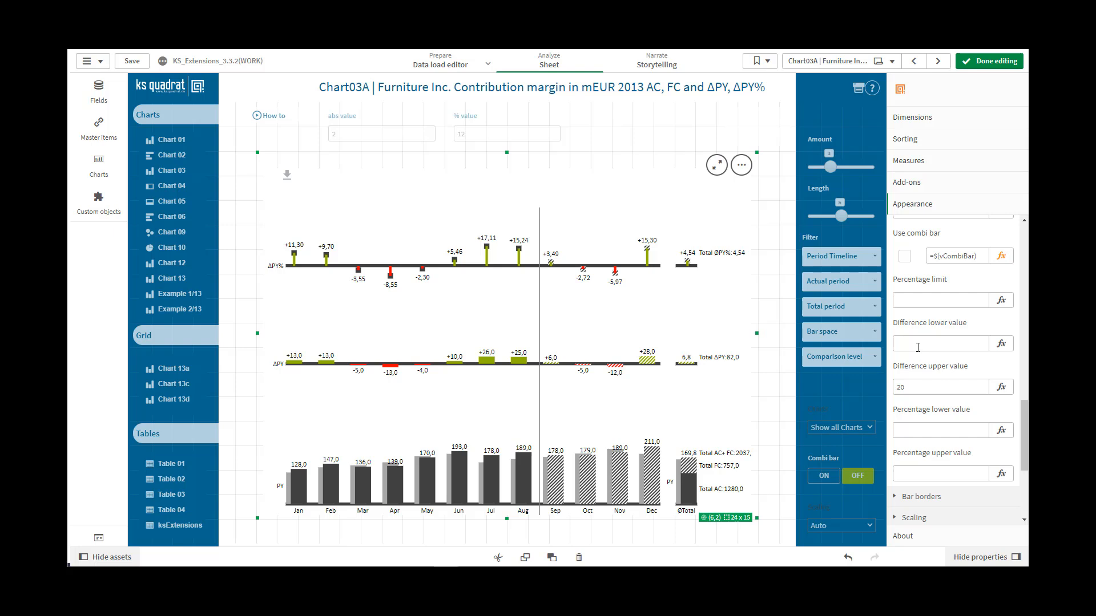
Step: Clear the difference upper value and enter 20 for it
left_click(915, 345)
left_click(916, 383)
key("BackSpace")
key("BackSpace")
scroll(904, 287, "down", 3)
left_click(911, 241)
type("2")
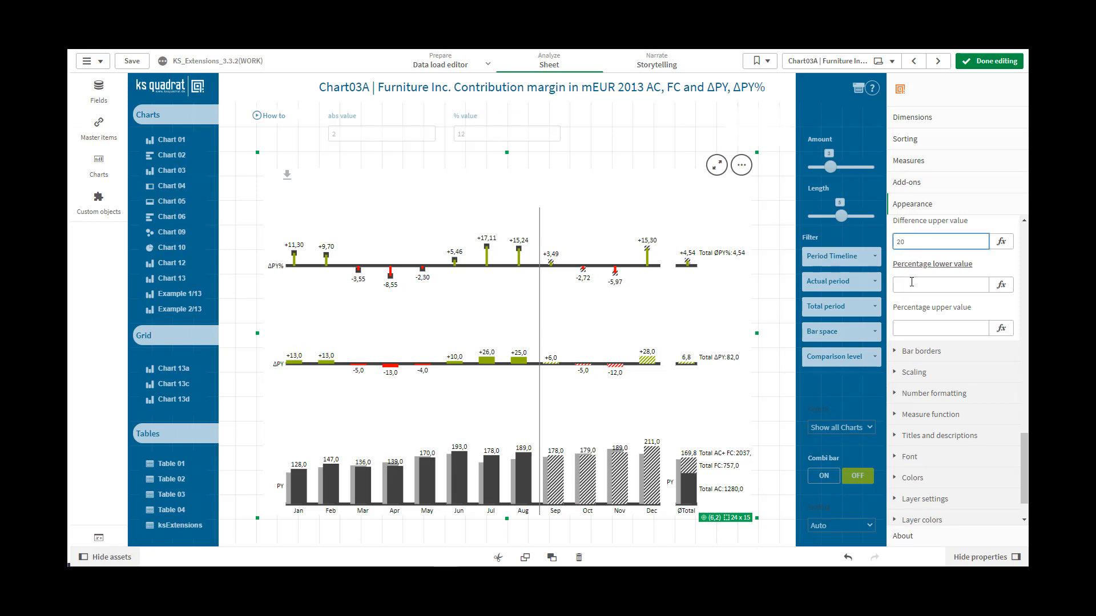
left_click(911, 282)
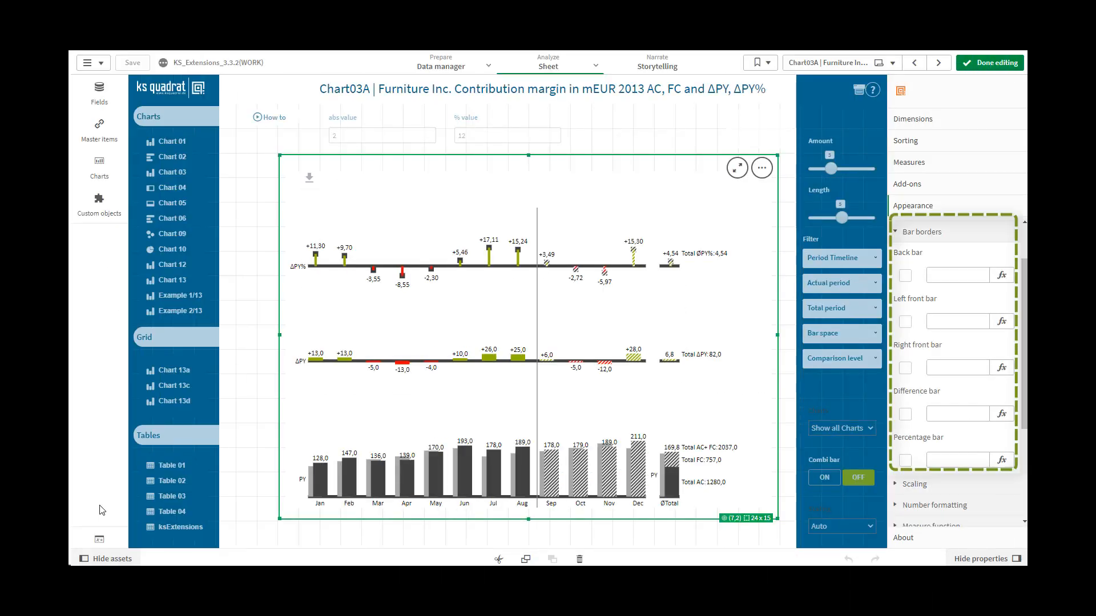
Step: Turn on the borders of the back bar, left front bar, right front bar, difference bar and percentage bar
left_click(907, 278)
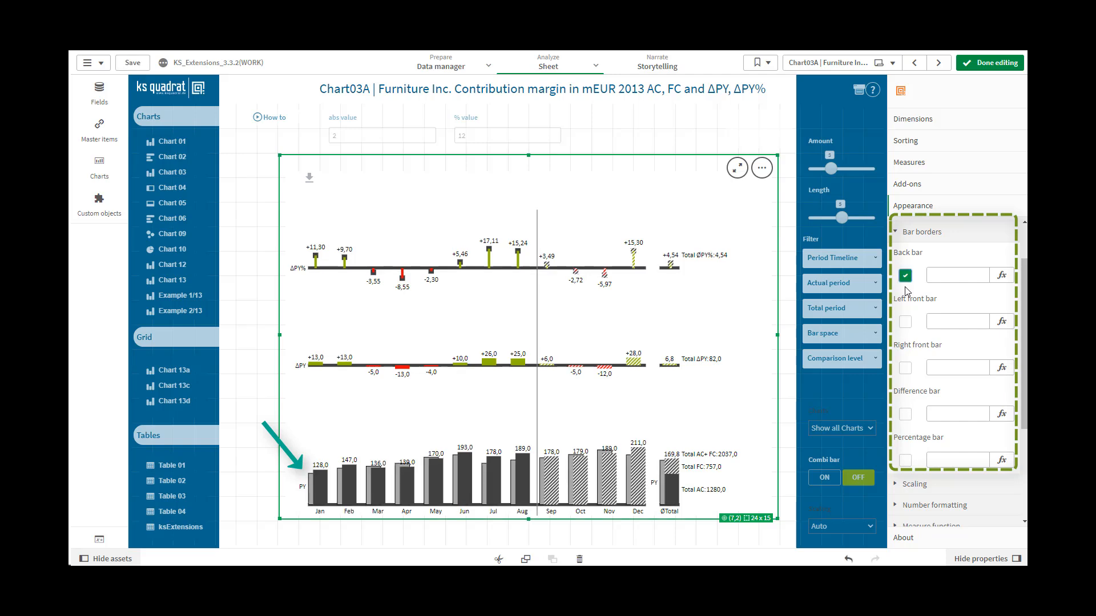
left_click(905, 323)
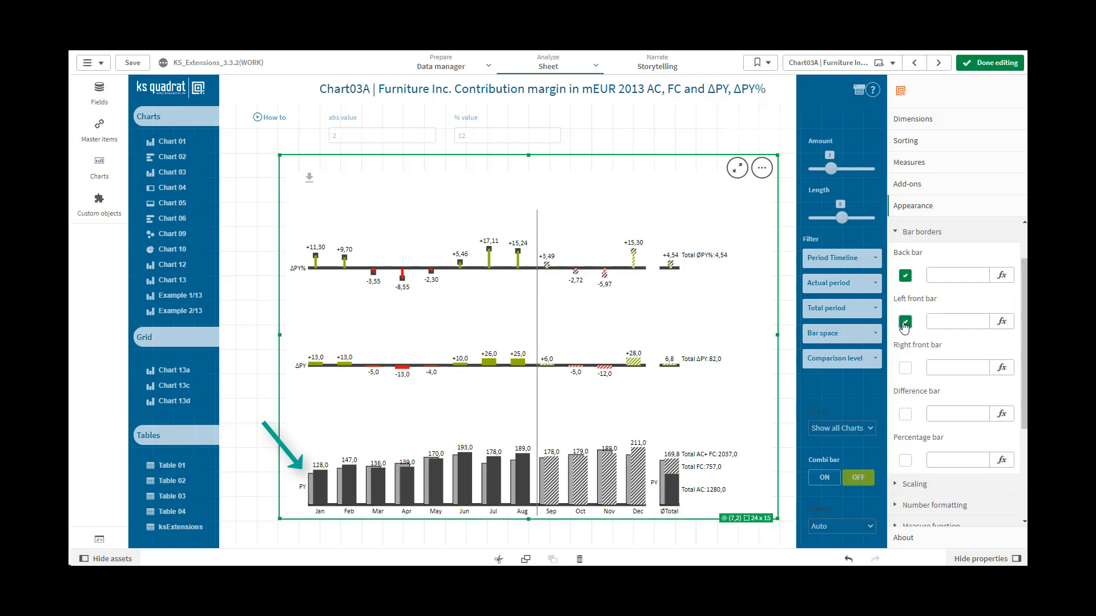
left_click(907, 371)
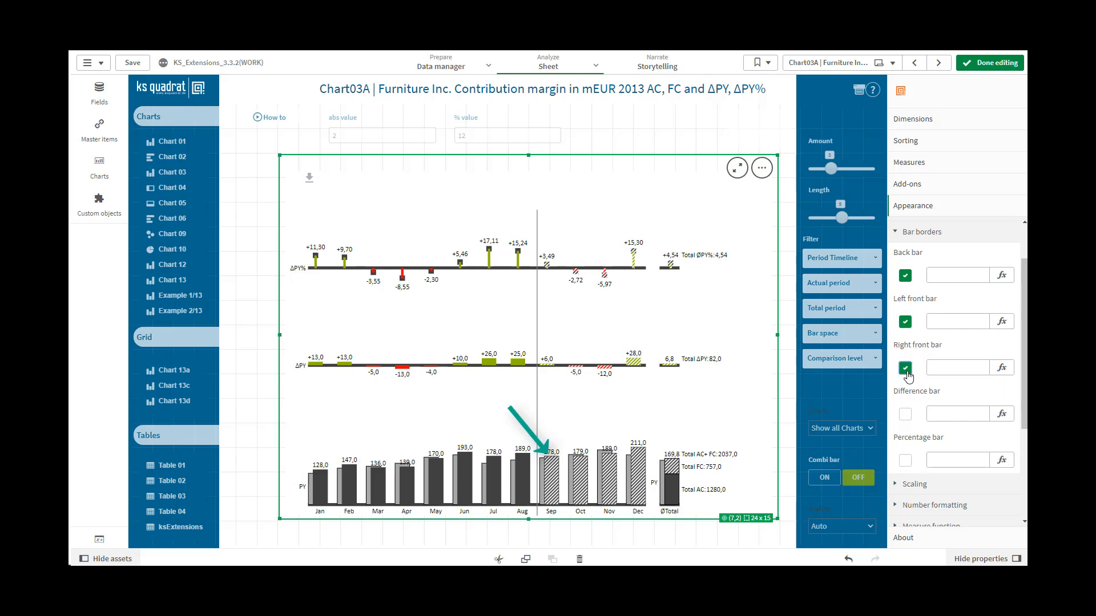
left_click(906, 415)
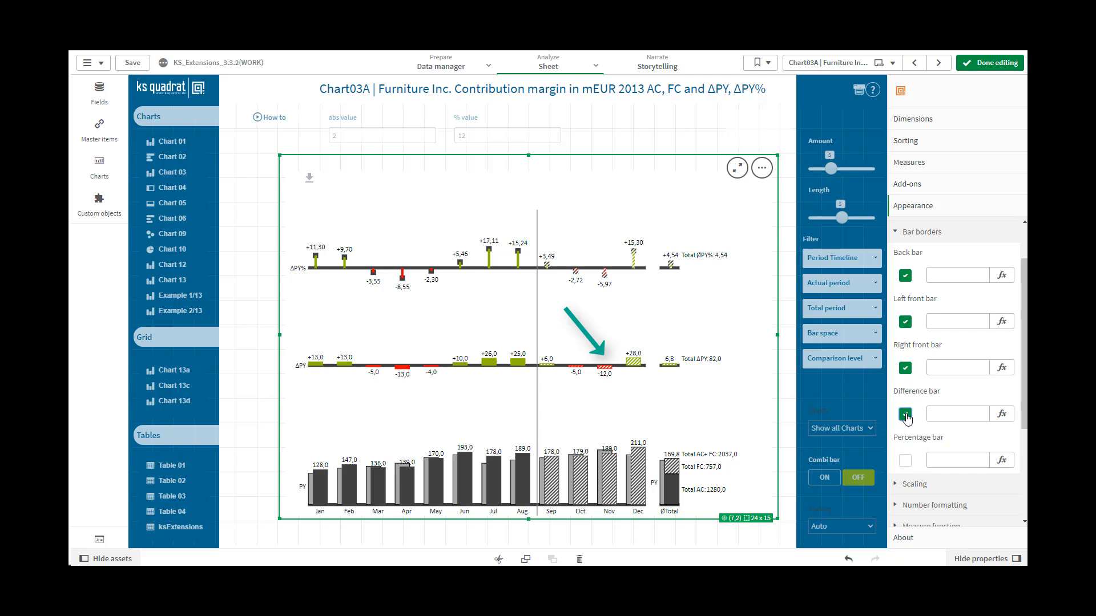
left_click(905, 461)
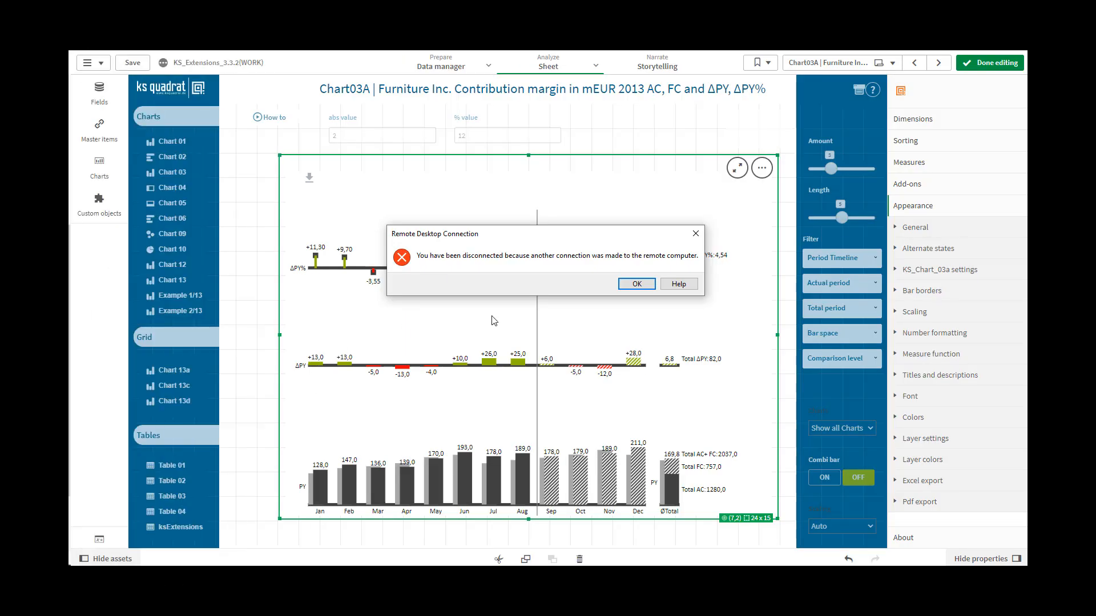
Step: Dismiss the remote desktop disconnection message and set the chart's auto scaling to Manual
left_click(631, 287)
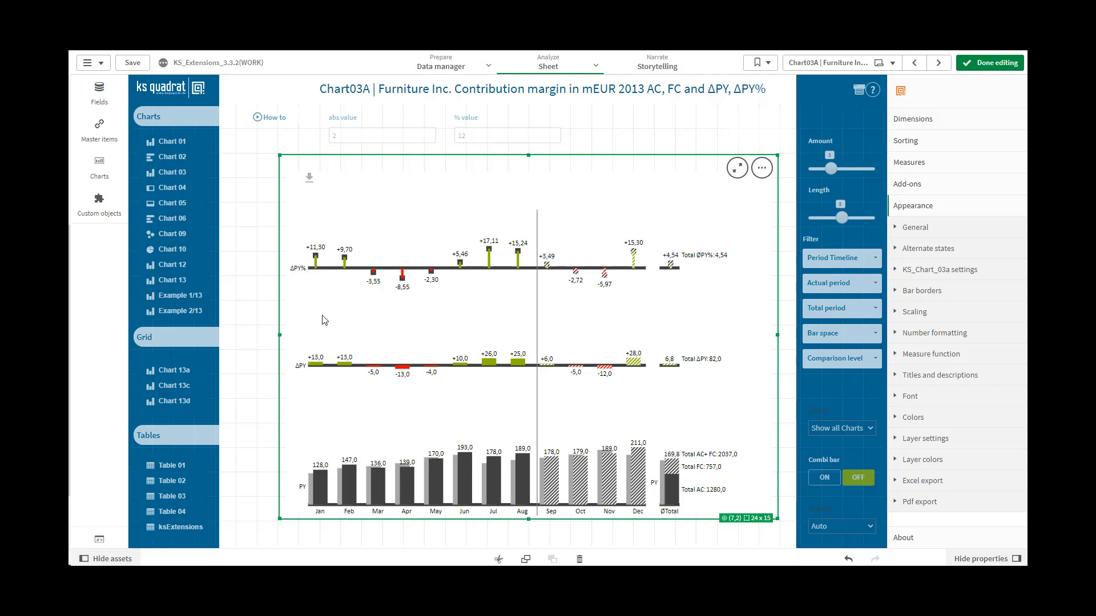
left_click(895, 314)
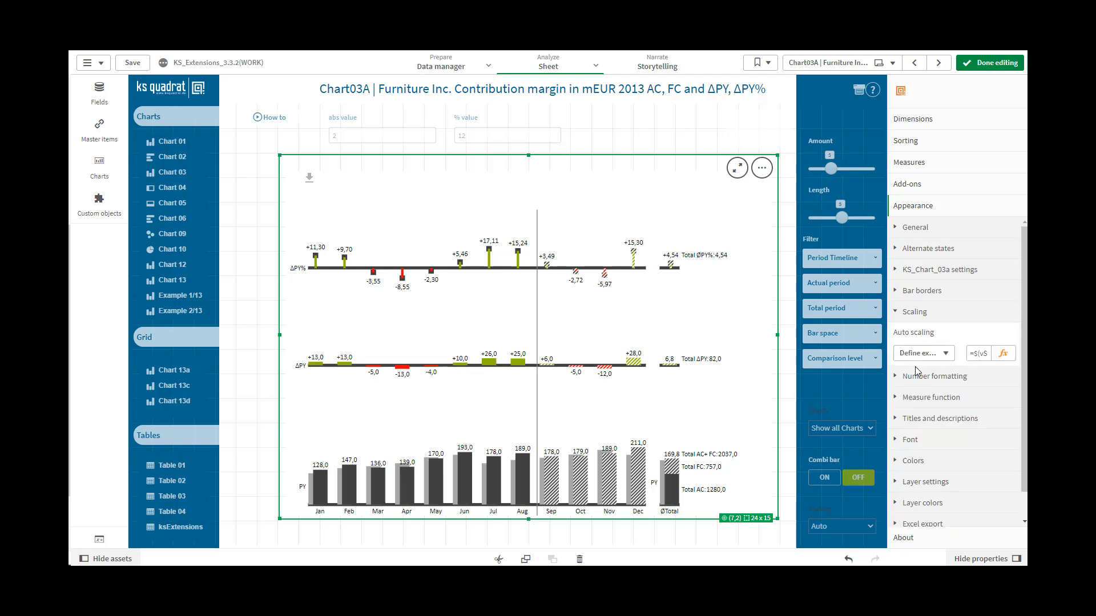
left_click(947, 358)
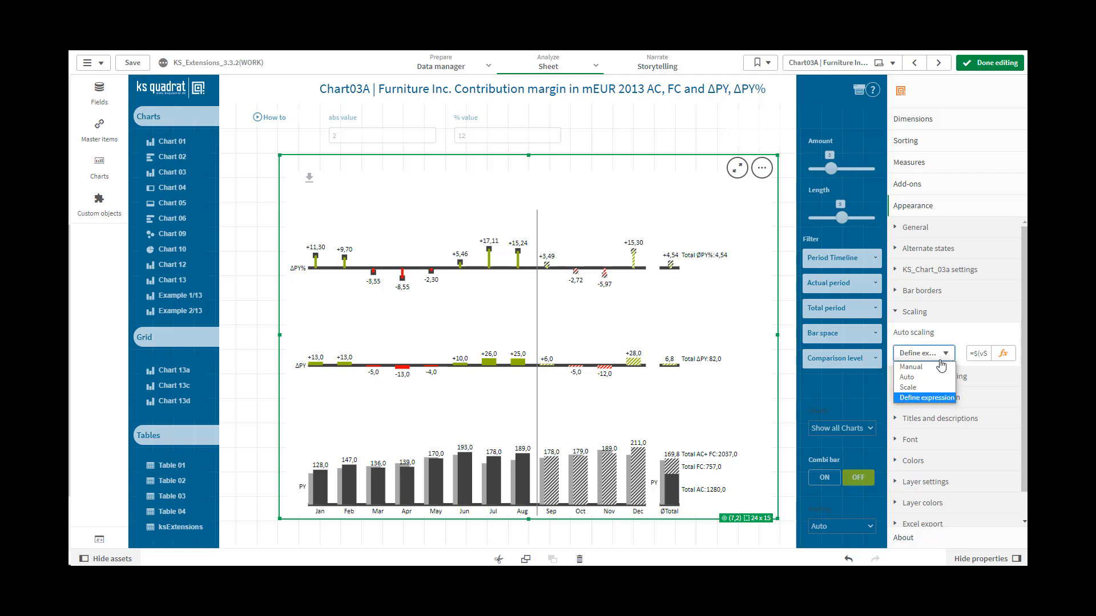
left_click(913, 367)
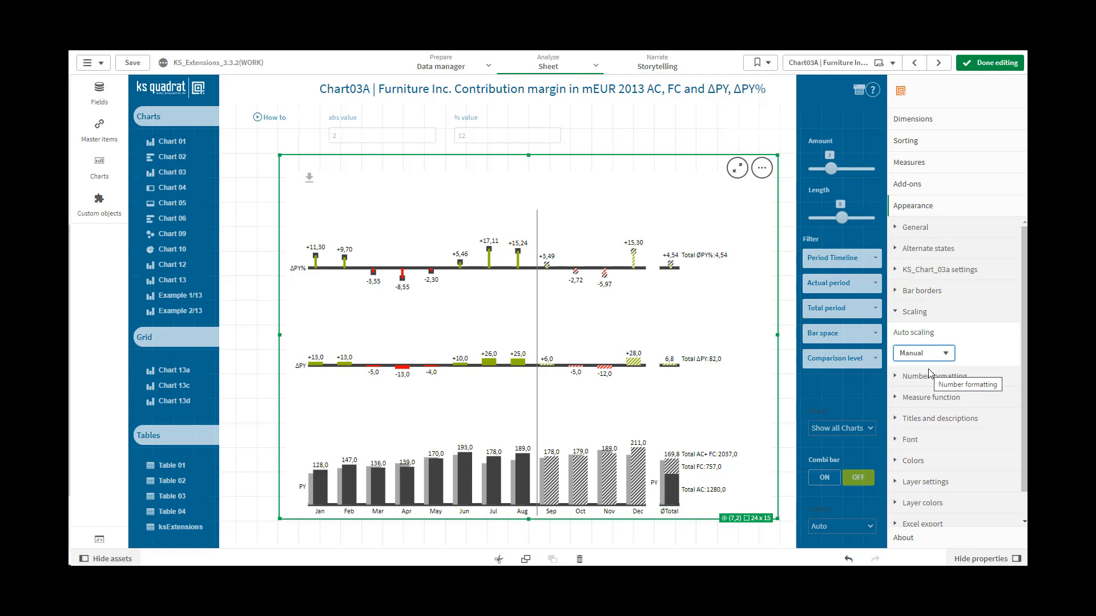
left_click(947, 357)
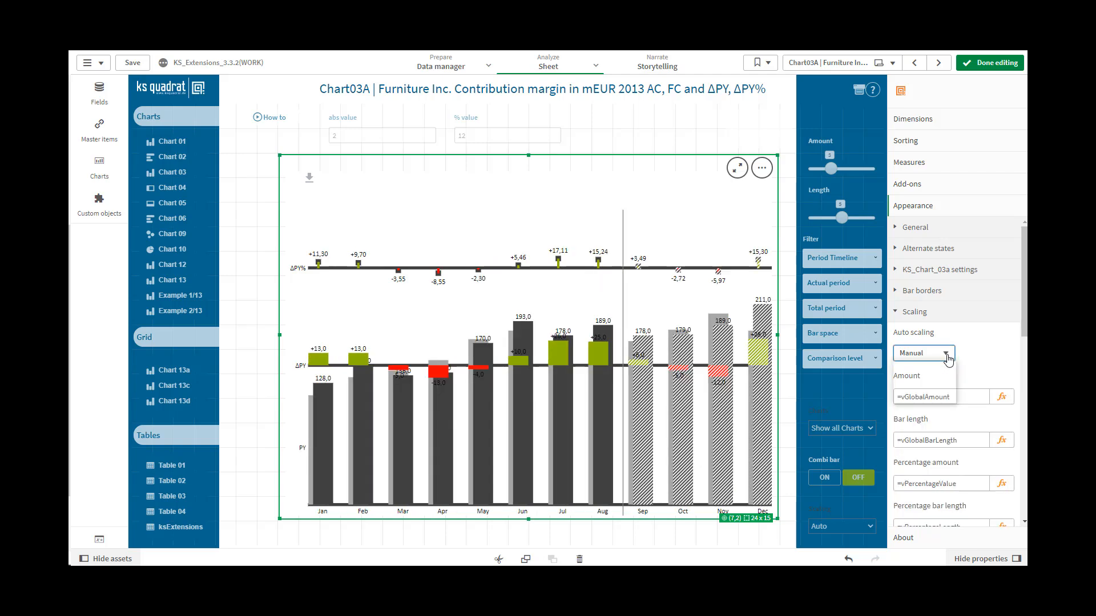
left_click(947, 357)
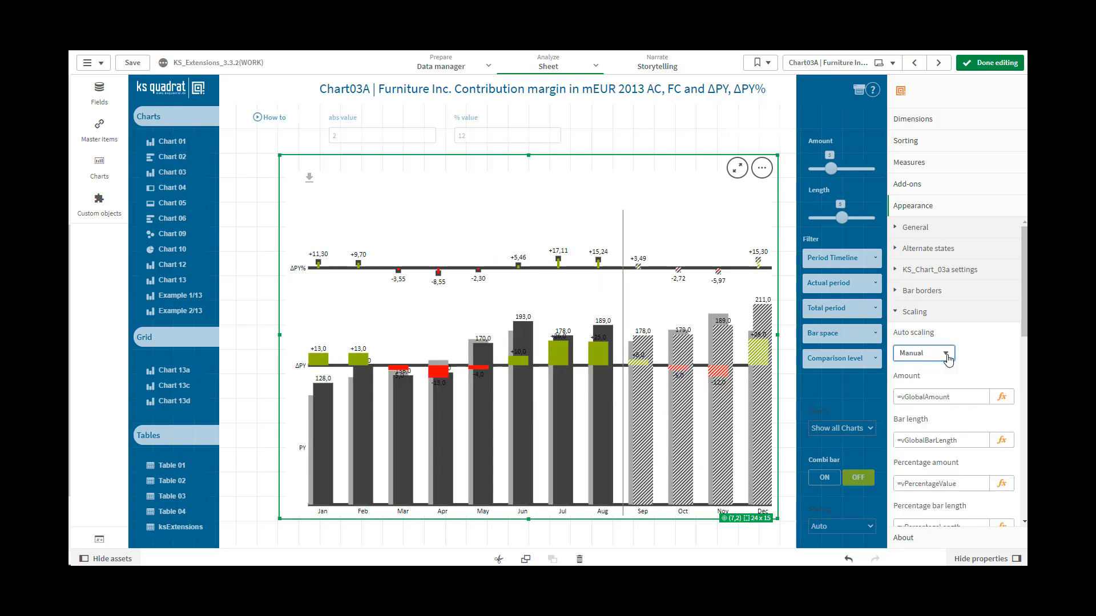
Step: Set the chart's auto scaling first to Auto and after that to Scale
left_click(949, 358)
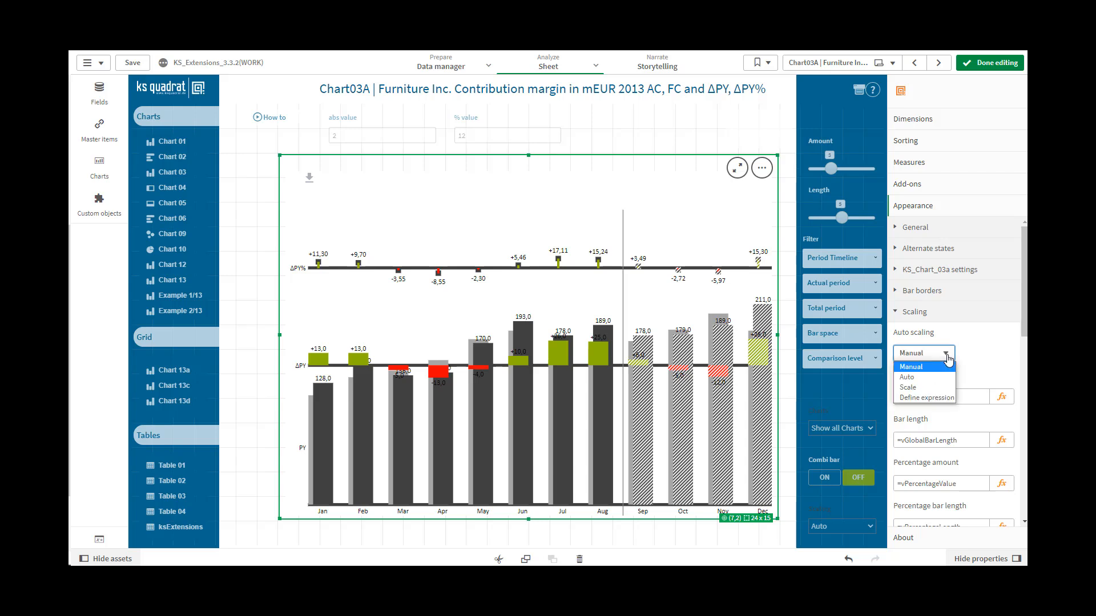
left_click(925, 380)
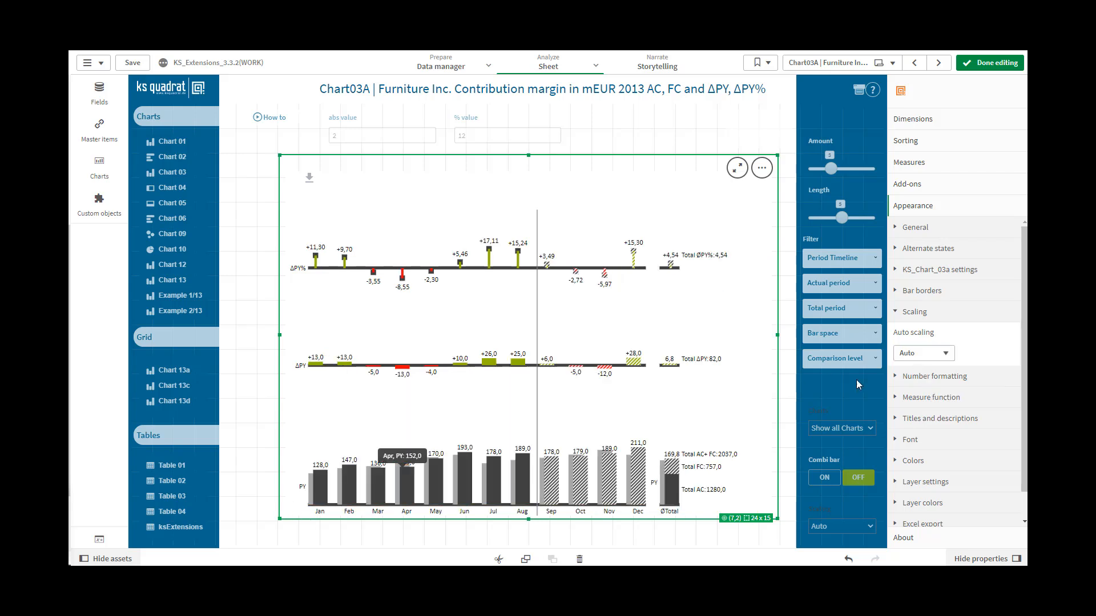
left_click(919, 353)
left_click(907, 389)
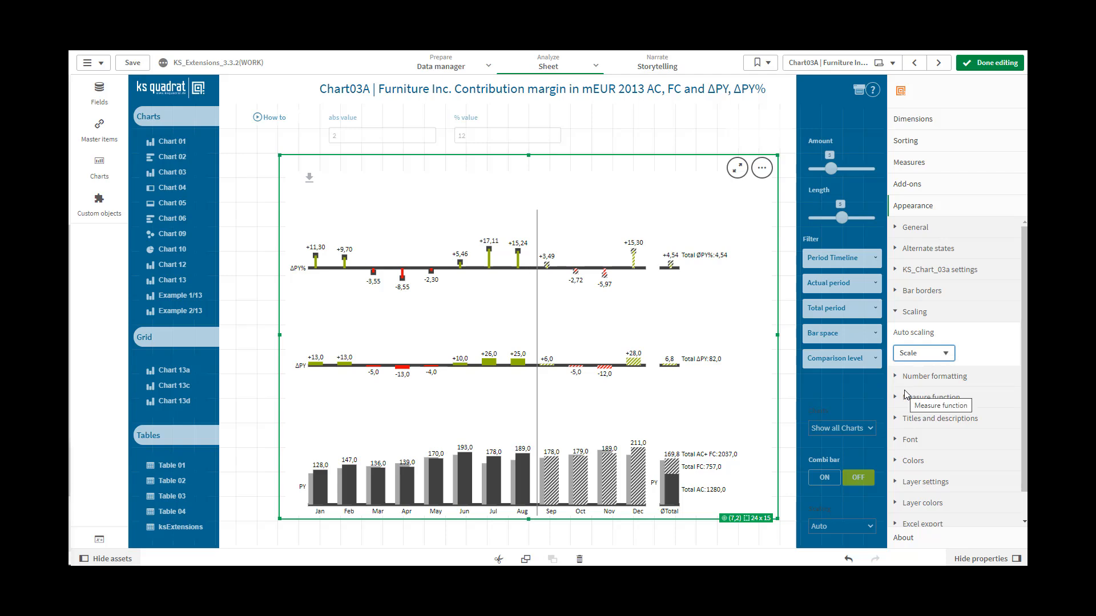
Step: Return the chart's auto scaling to Define expression
left_click(947, 360)
left_click(948, 361)
left_click(948, 360)
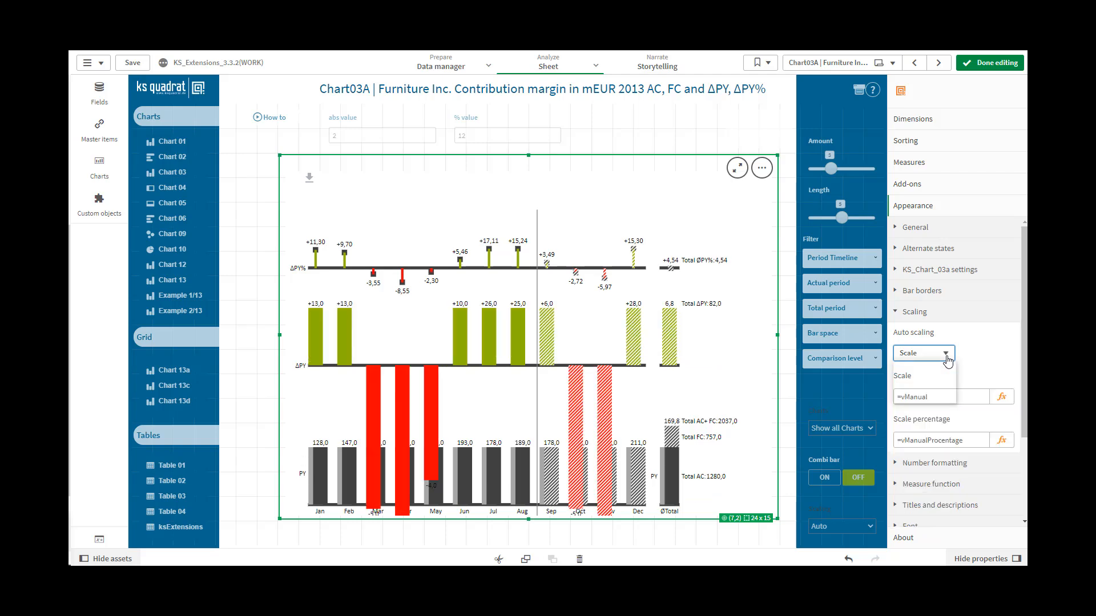
left_click(925, 398)
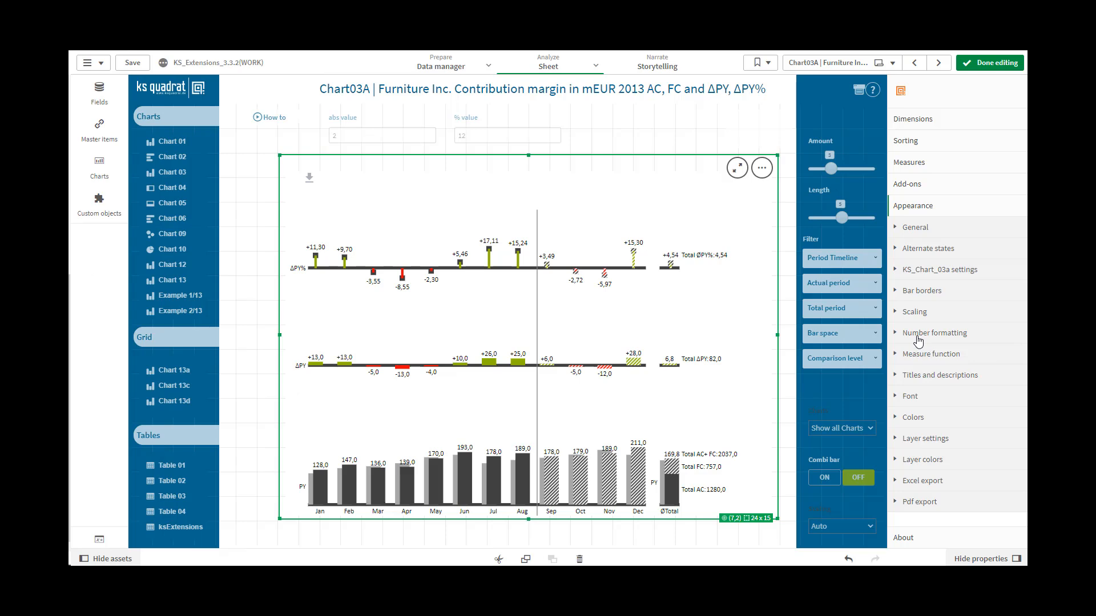
Step: Open the help for the number format, examine the number and currency format examples, and close it
left_click(918, 337)
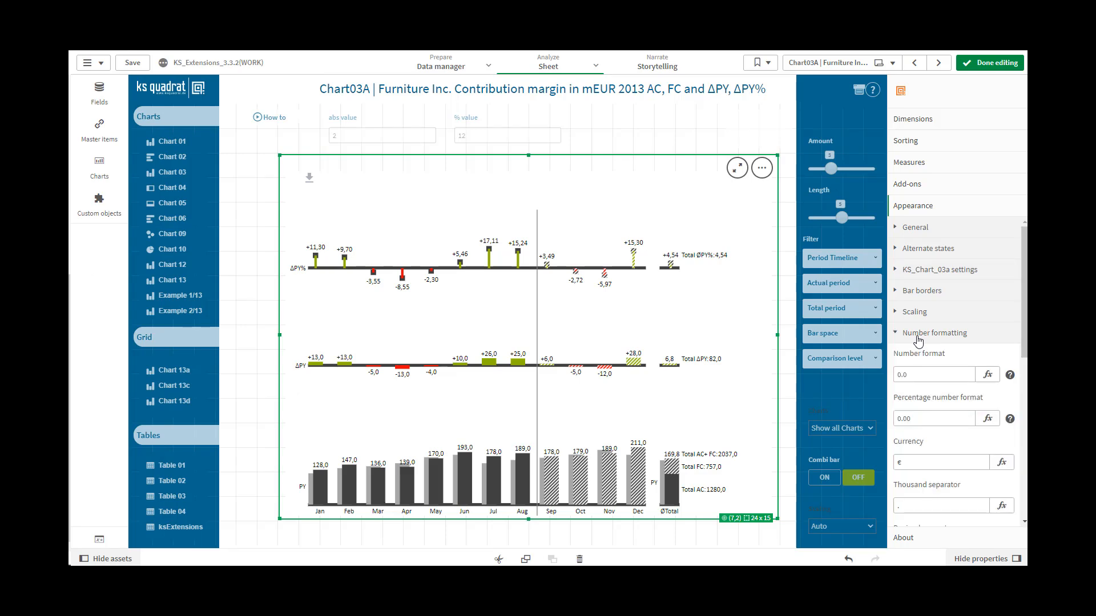
left_click(1010, 377)
left_click_drag(859, 242, 866, 399)
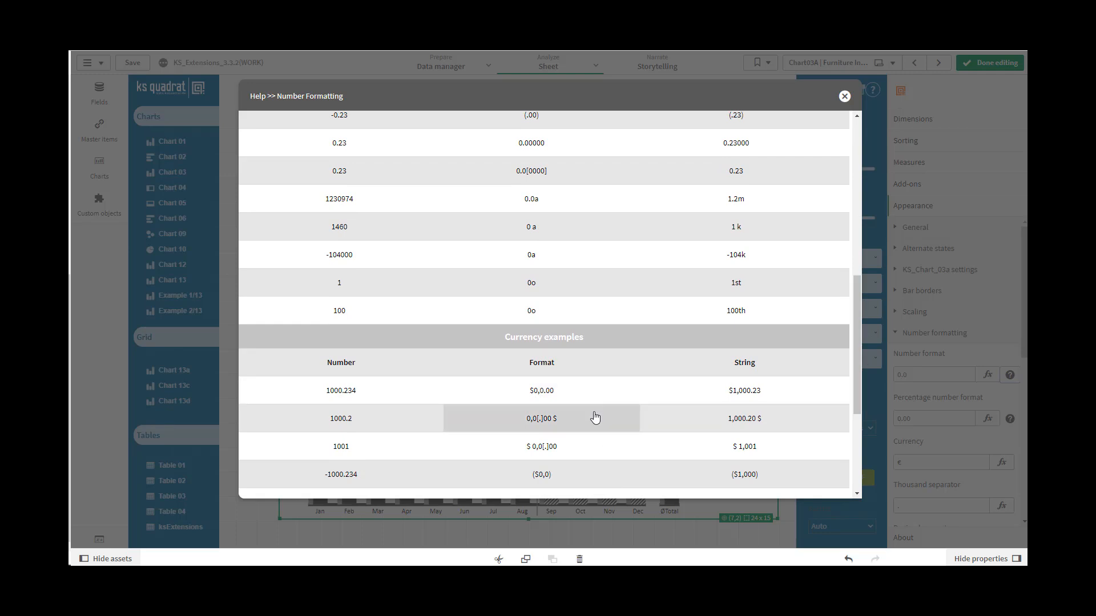
left_click(572, 395)
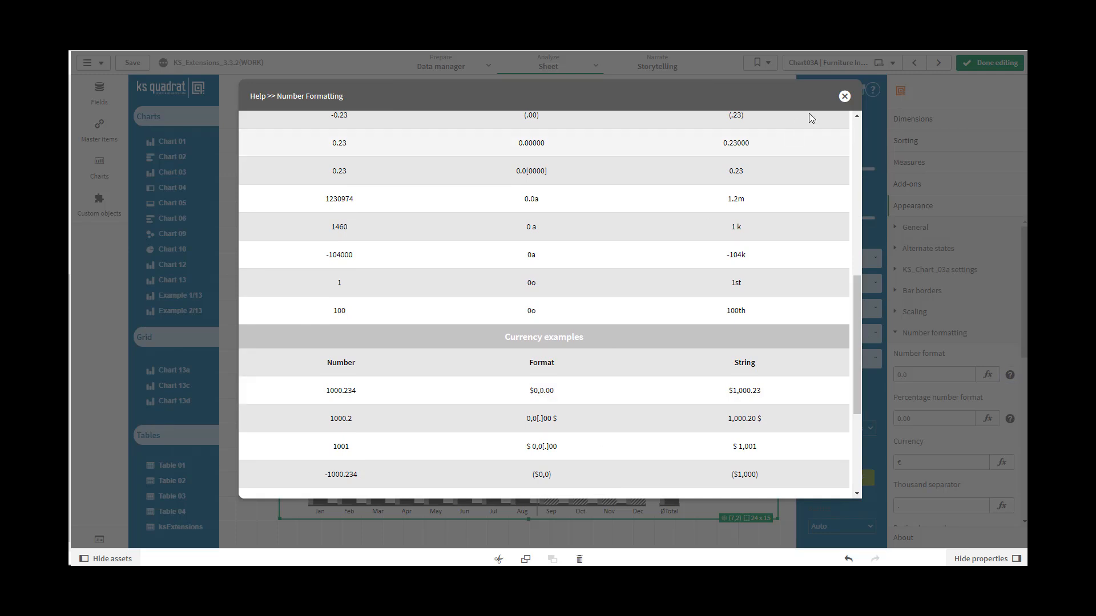
left_click(845, 98)
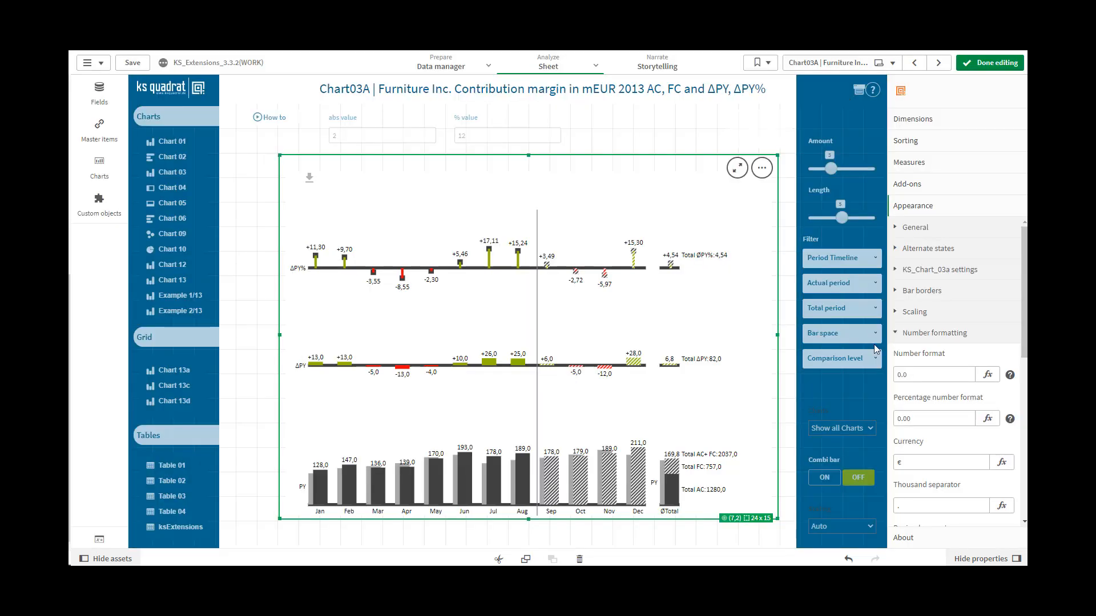
Step: Replace the chart's number format with the copied format string
left_click_drag(922, 379, 882, 378)
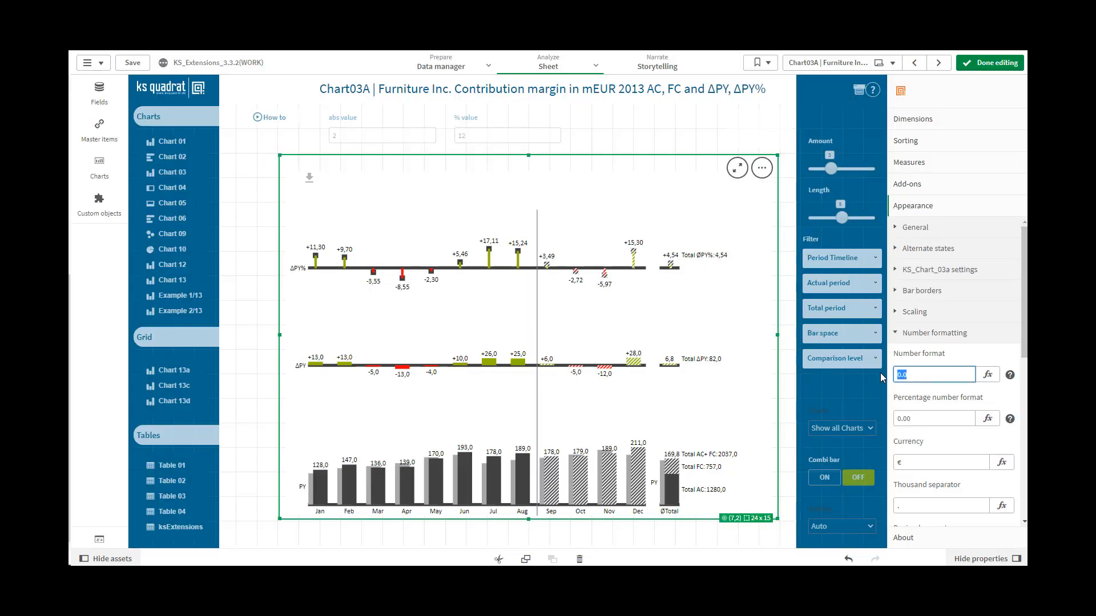
key("ctrl+v")
left_click(925, 421)
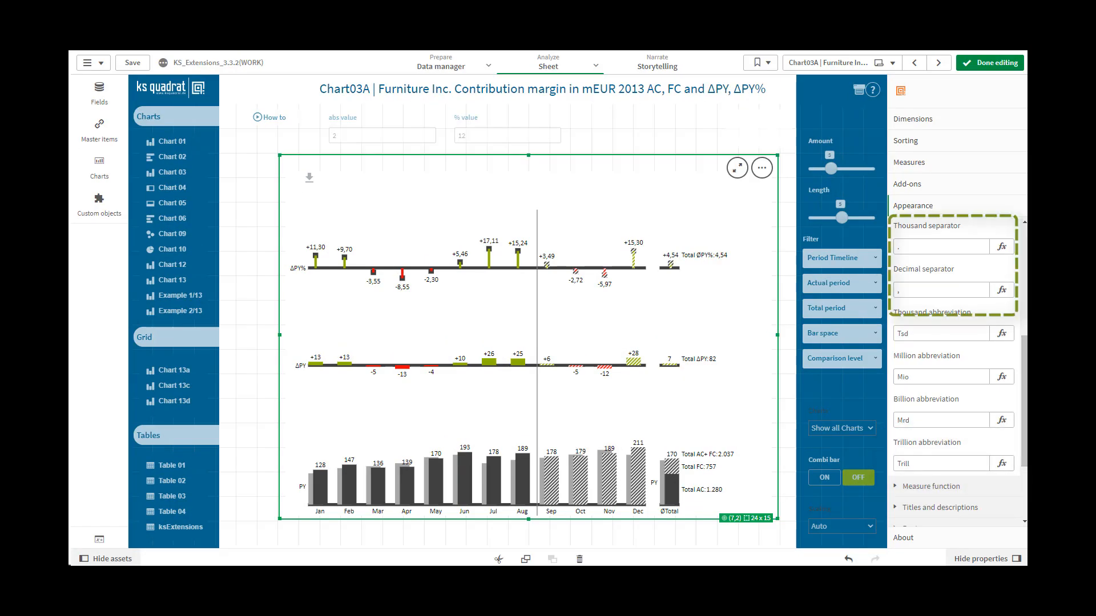
Step: Examine the Measure function settings for number format, positive and negative colors, title and font
mouse_move(308, 577)
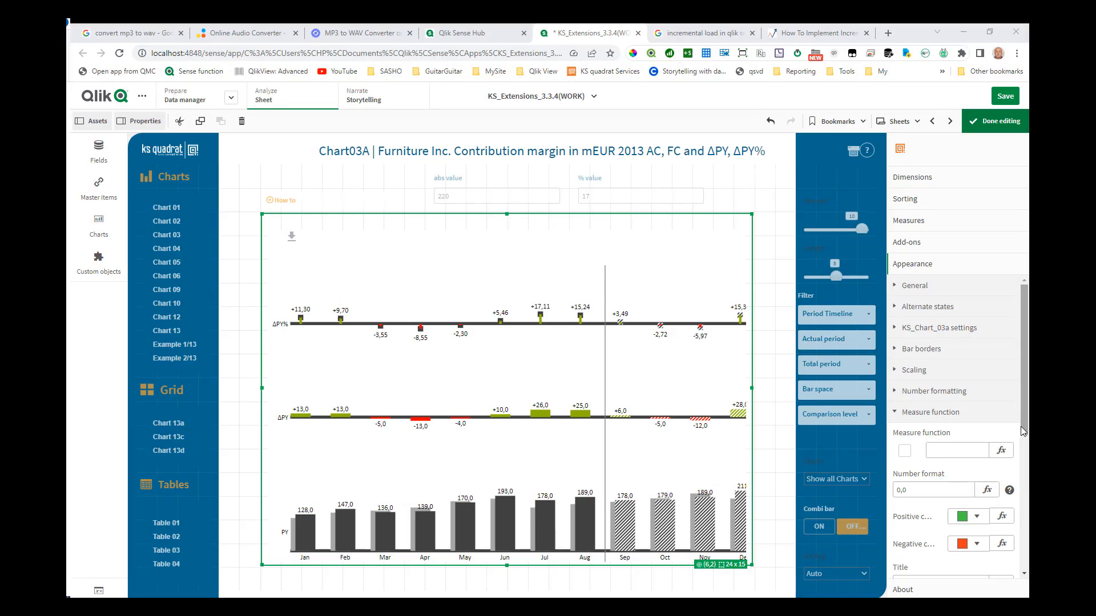
left_click_drag(1023, 436, 1026, 493)
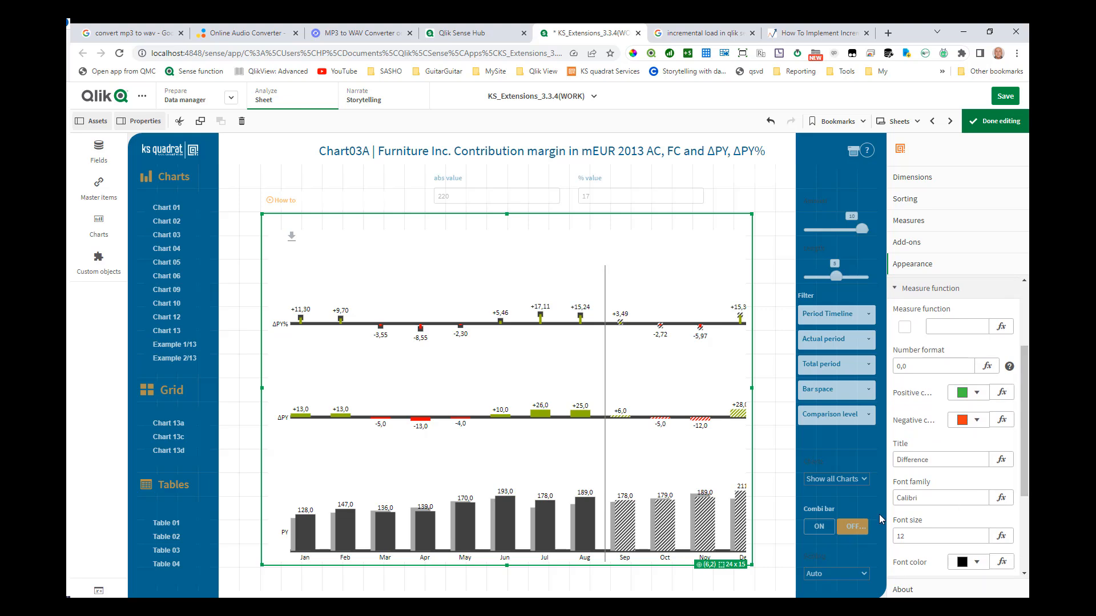
mouse_move(503, 531)
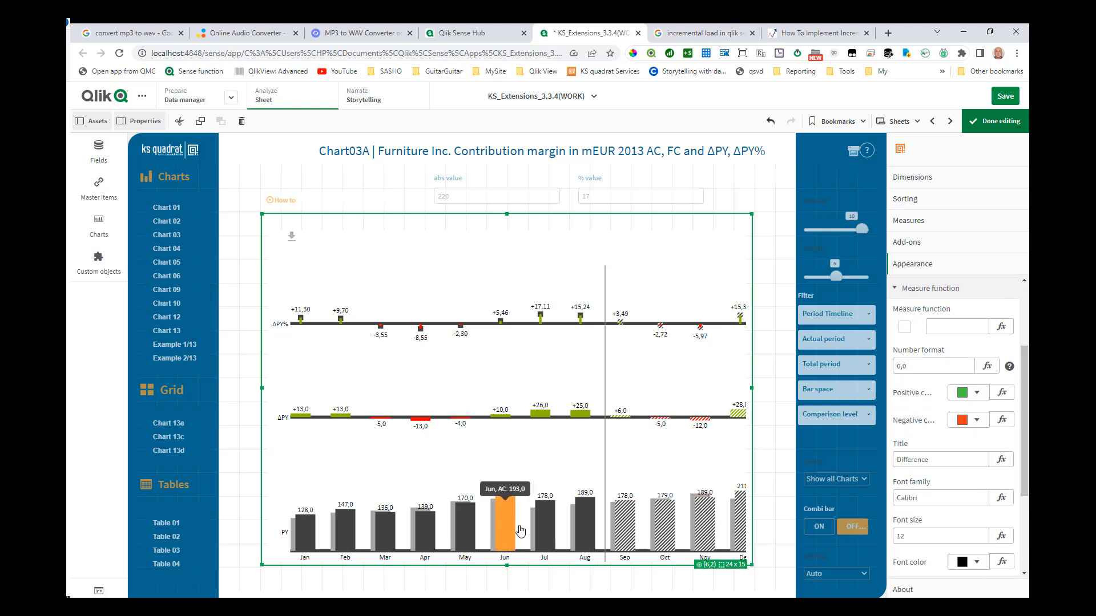
left_click_drag(529, 527, 549, 531)
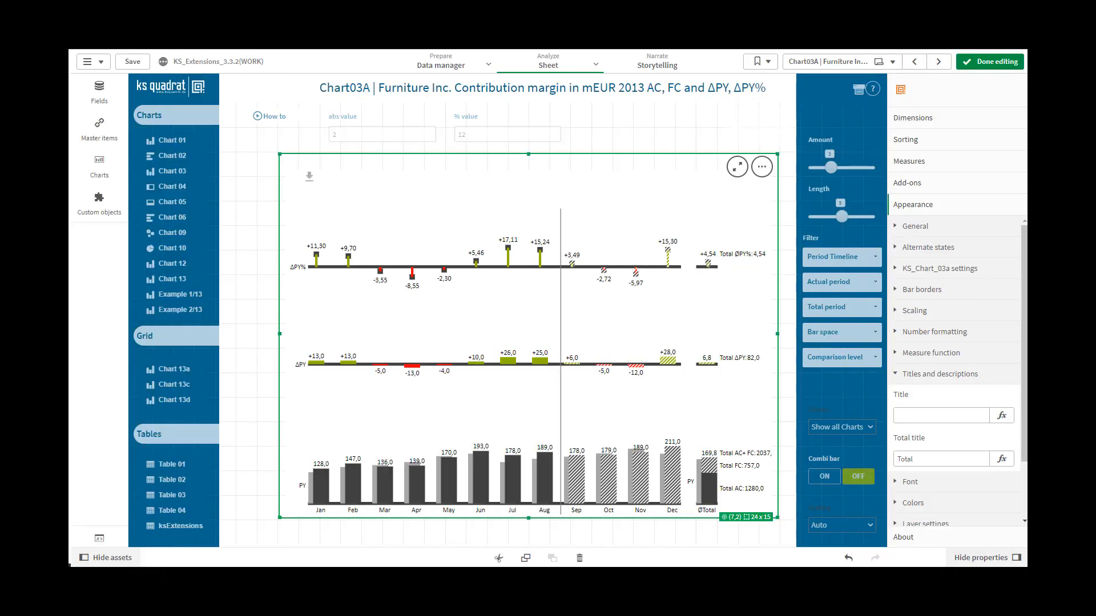
Step: Set the chart's title in the titles and descriptions settings to PL
left_click(902, 417)
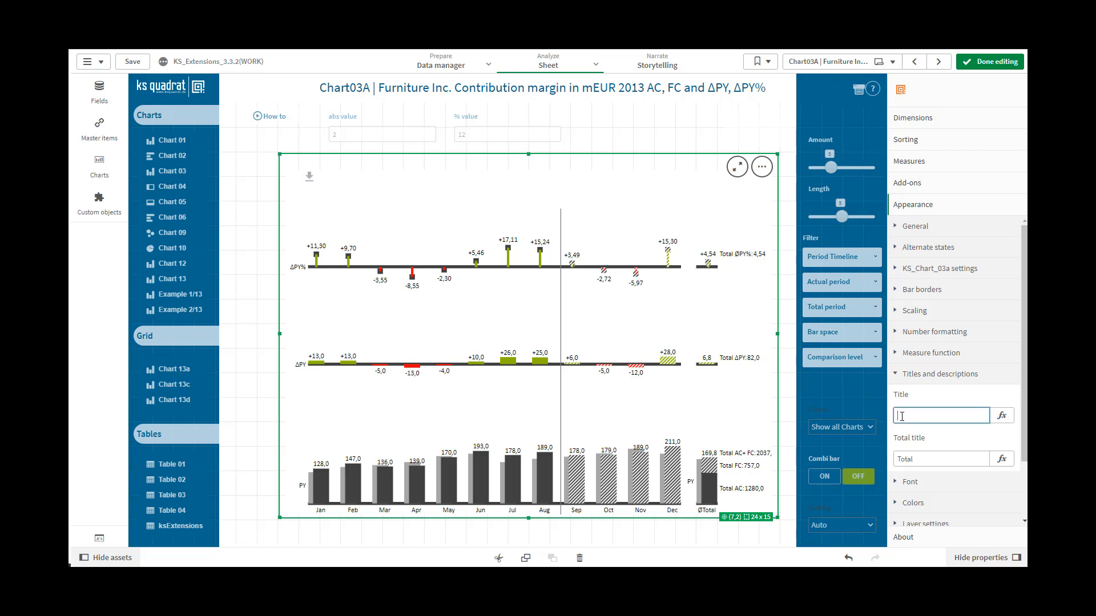
type("PL")
left_click(932, 457)
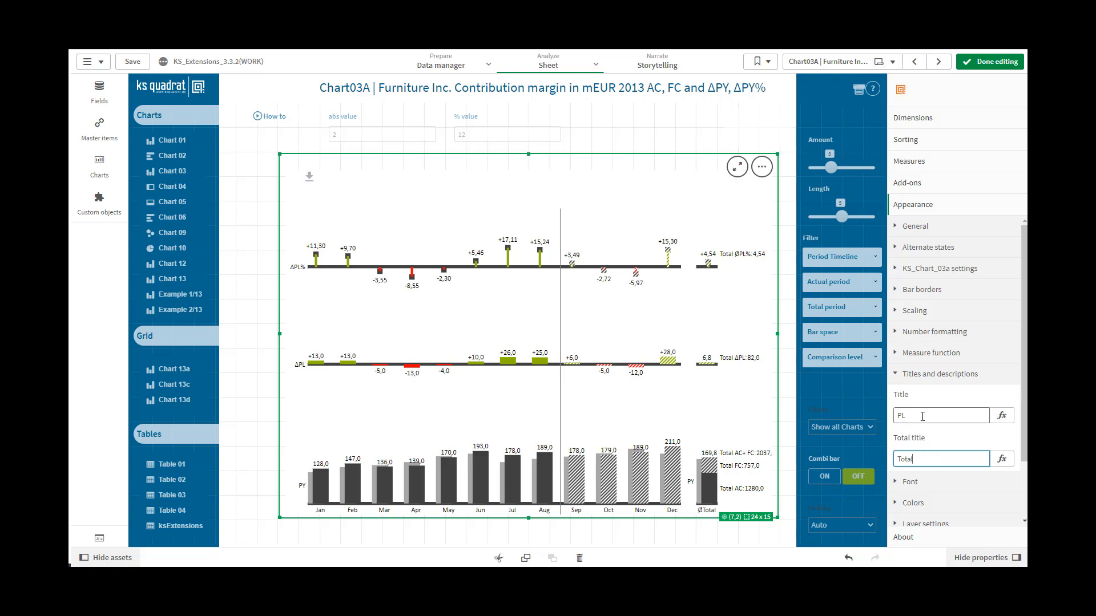
Step: Replace the chart's title with the copied if(count()) expression based on Vergleichs_ebene.Ebene
left_click_drag(920, 416, 888, 417)
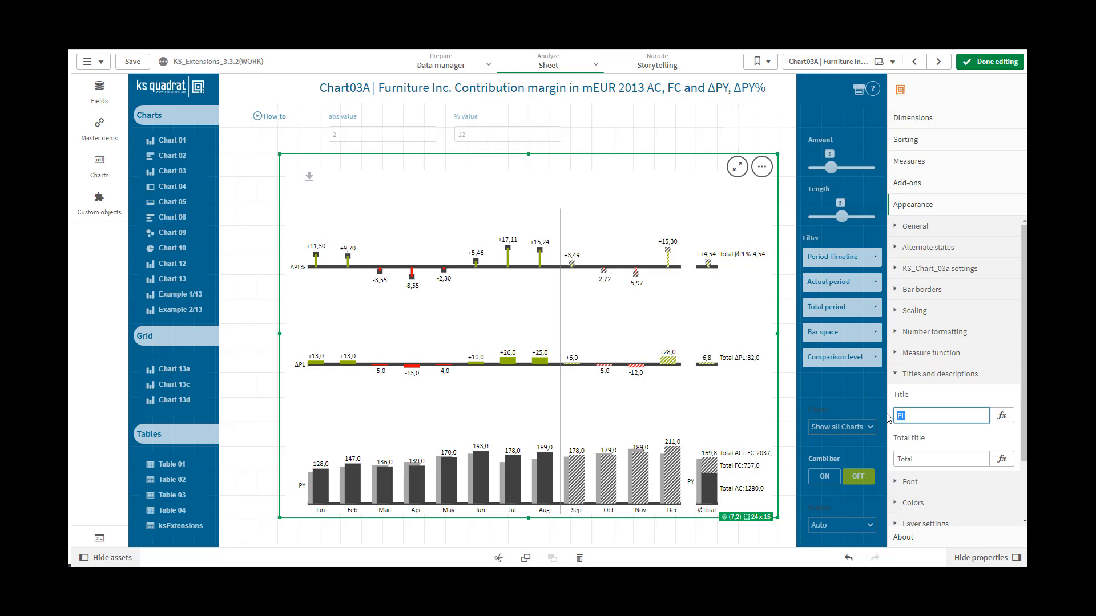
key("ctrl+v")
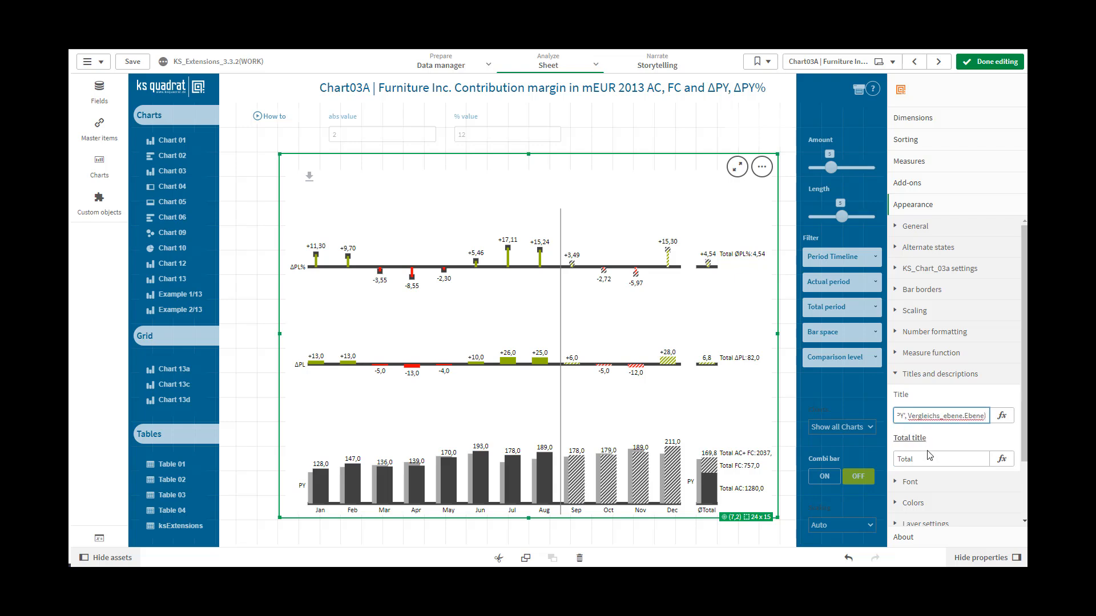
left_click(928, 460)
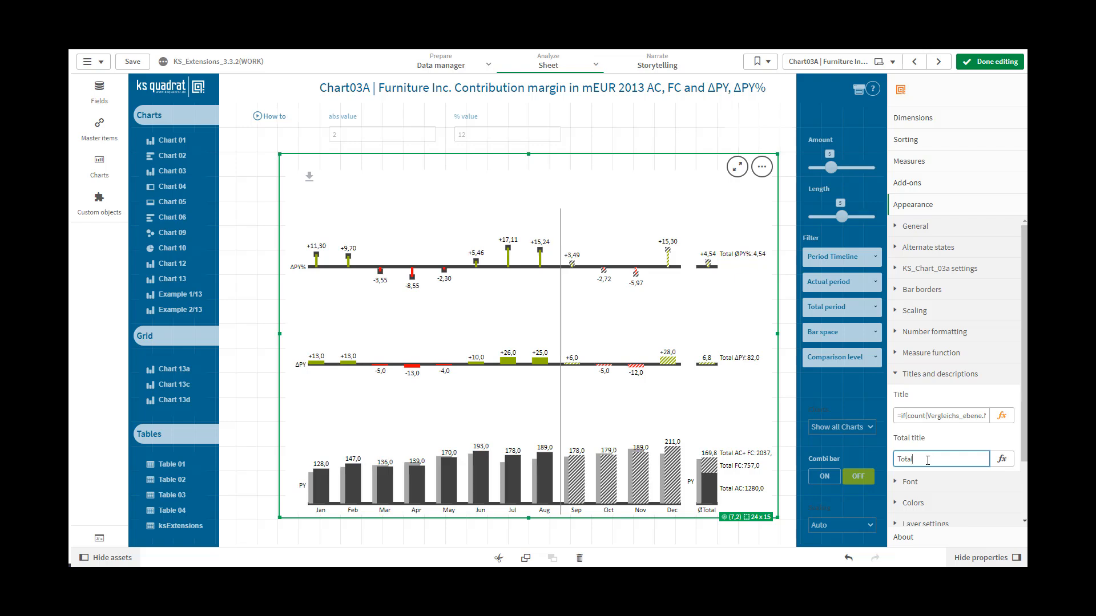
Step: Change the total title to Sum
double_click(917, 460)
type("Sum")
left_click(940, 415)
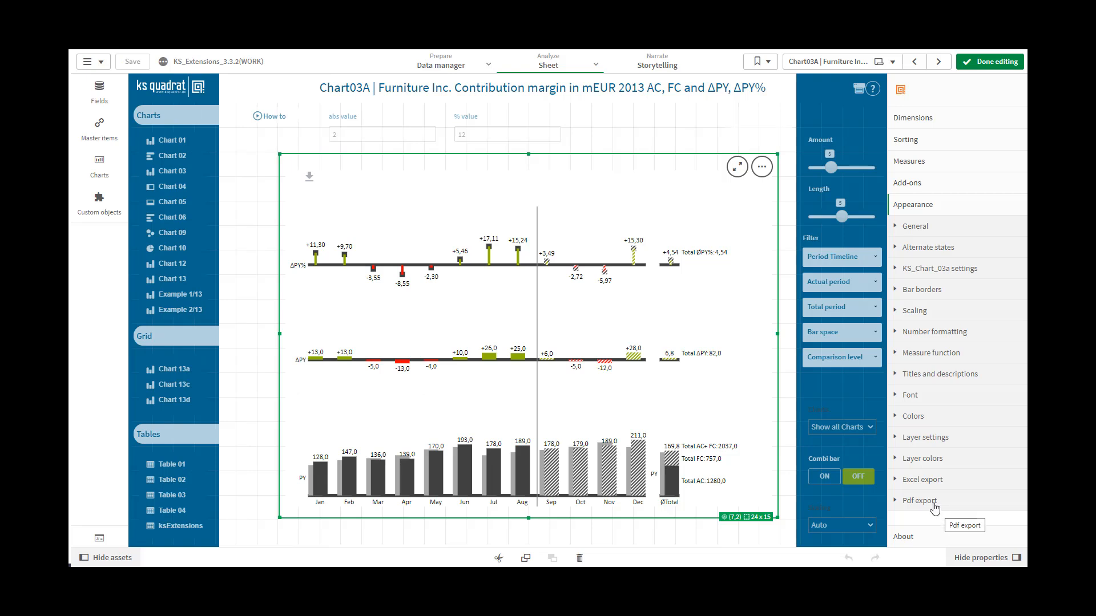
Step: Examine the chart's Font settings and its Colors settings
left_click(896, 396)
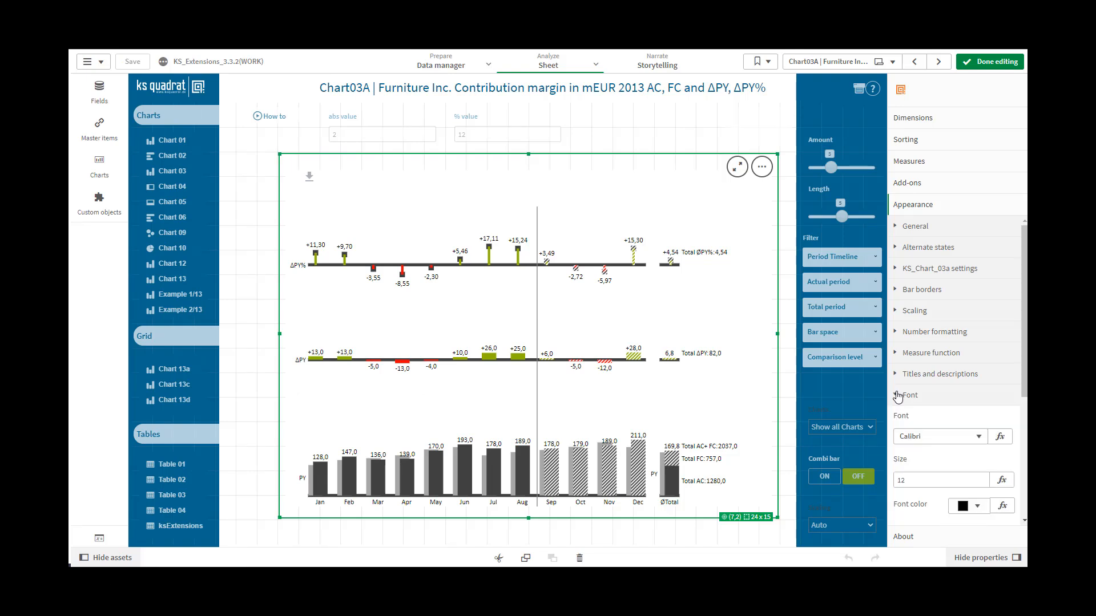
left_click_drag(1025, 391, 1026, 487)
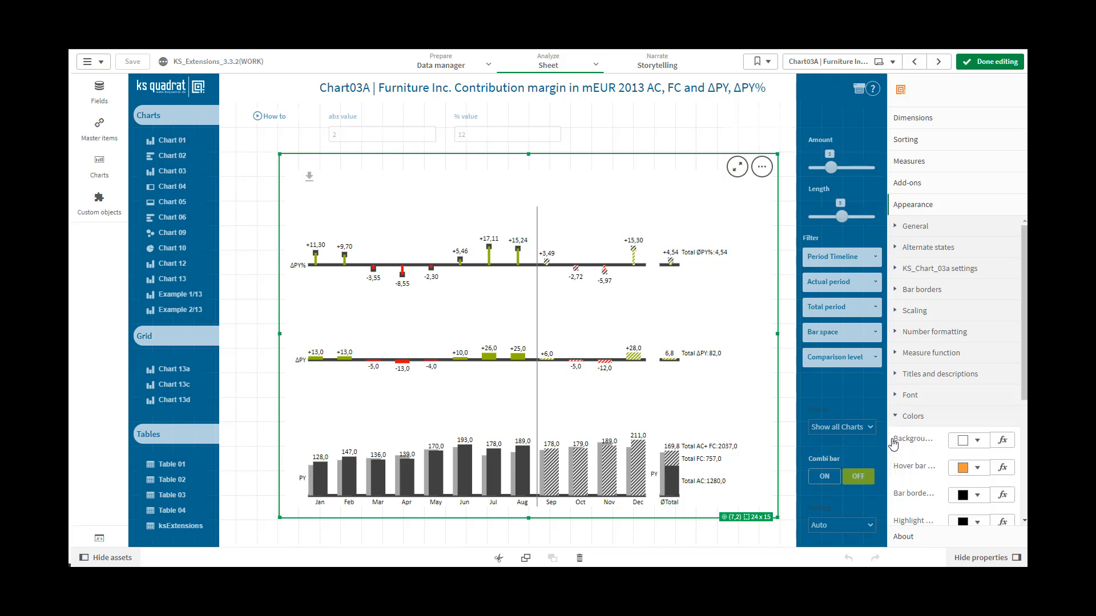
left_click_drag(1024, 382, 1025, 489)
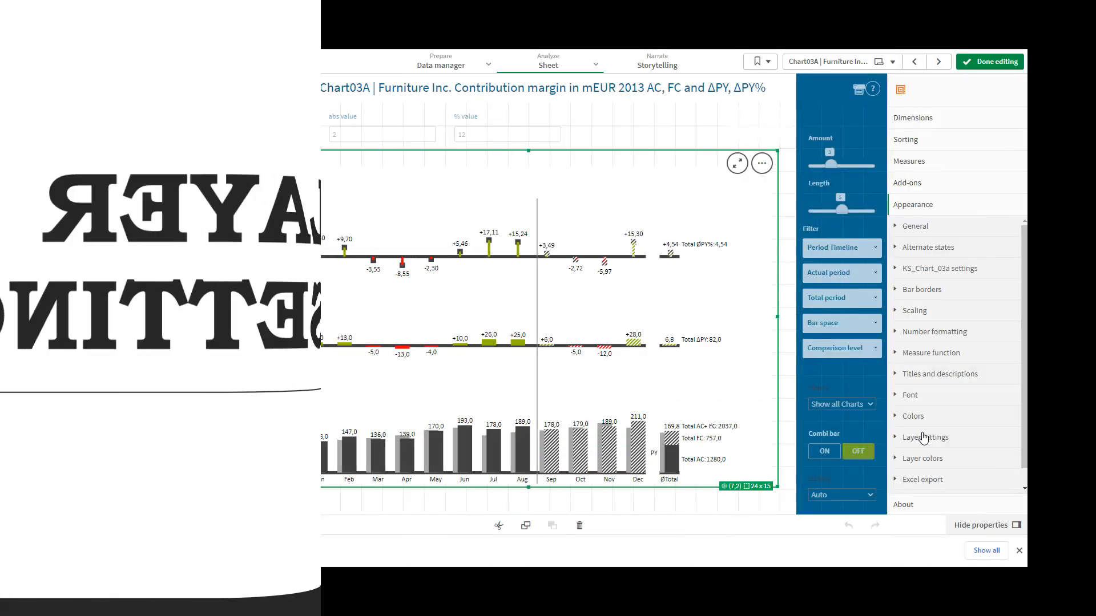
Step: Set the name of the User1 layer in the layer settings to User1
left_click(923, 437)
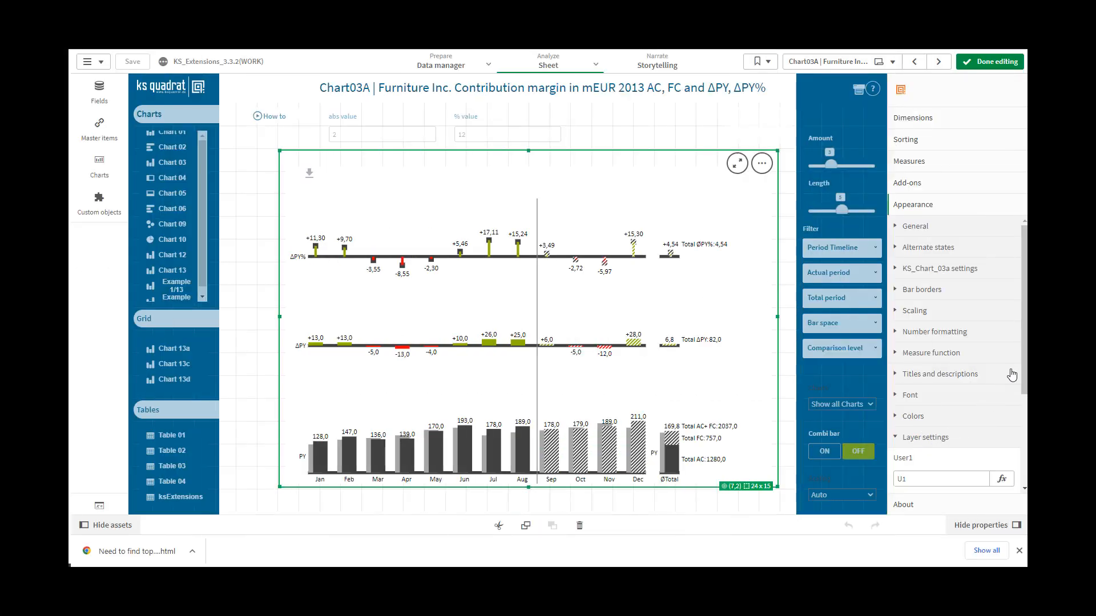
left_click_drag(1023, 376, 1024, 428)
left_click(904, 398)
left_click_drag(904, 397, 903, 398)
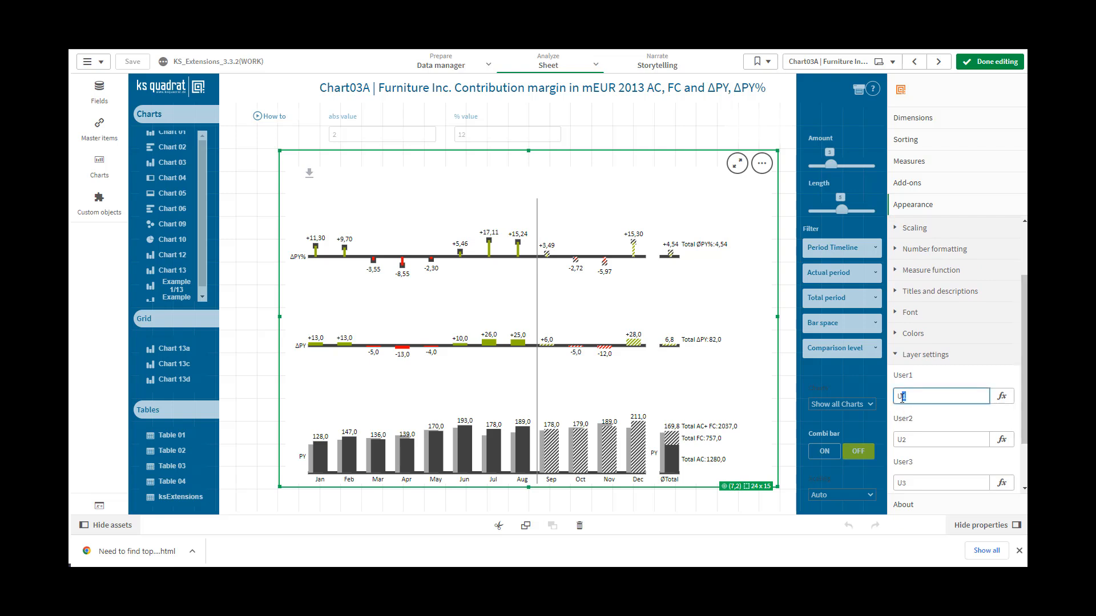
type("ser1")
left_click(925, 440)
Step: Set the back bar type to User1 in the KS_Chart_03a settings
scroll(925, 438, "up", 2)
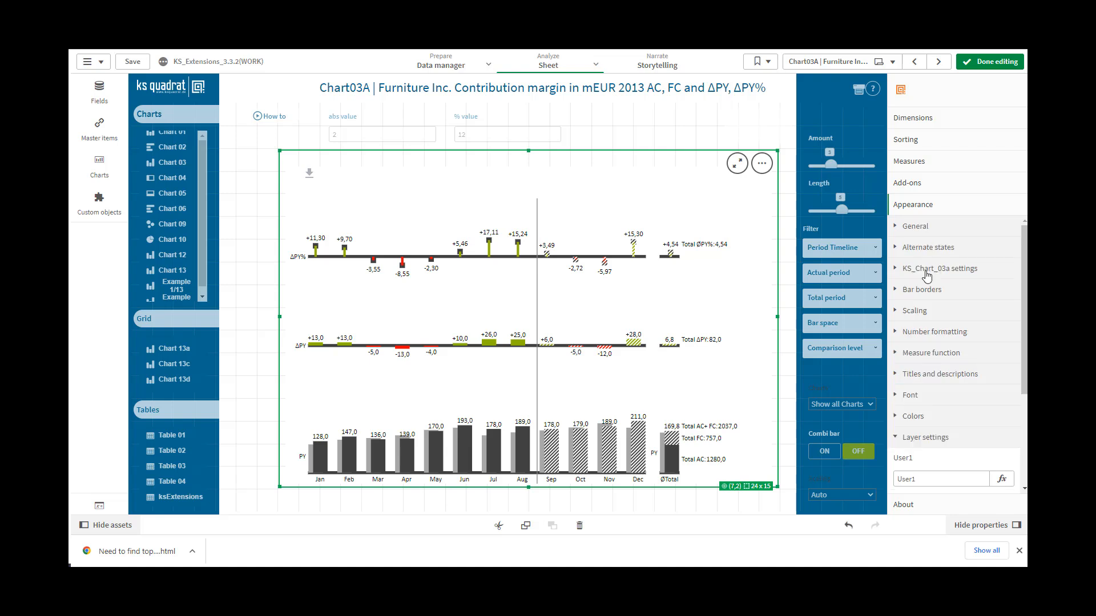
left_click(926, 270)
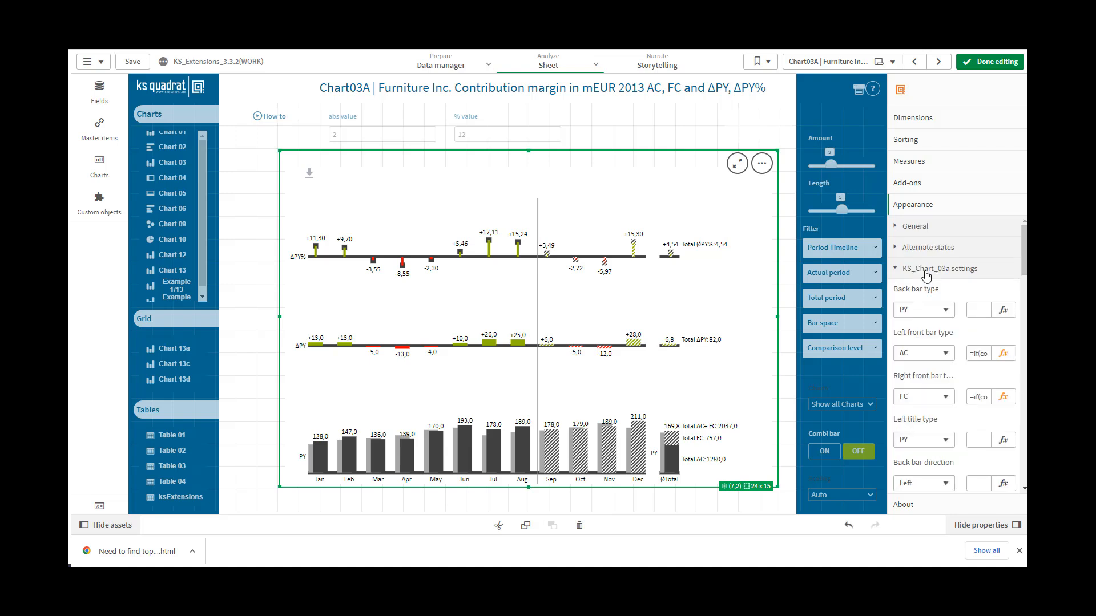
left_click(944, 314)
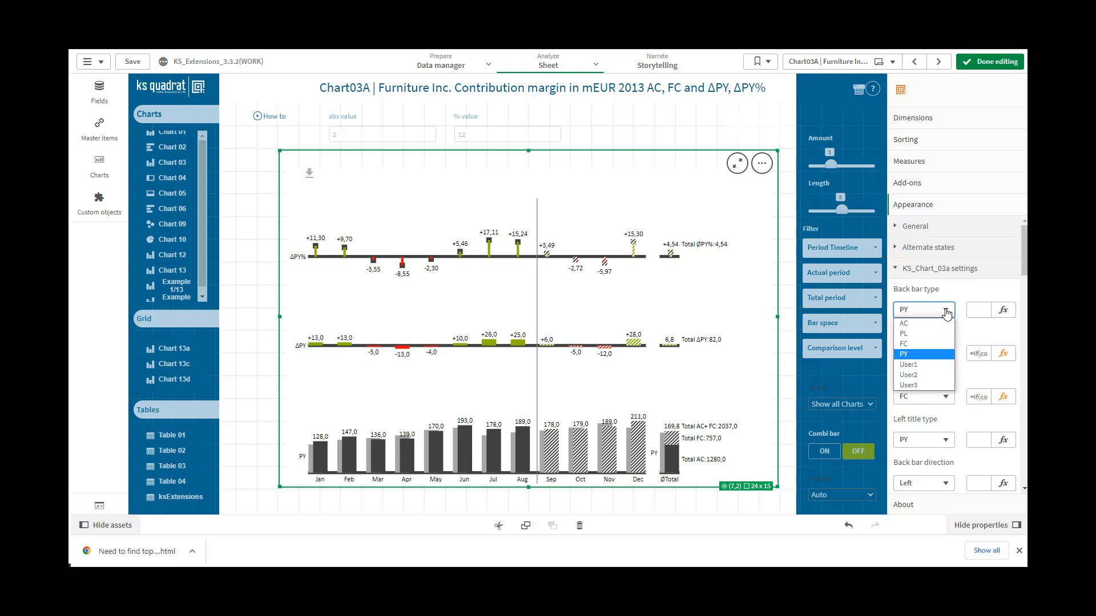
left_click(927, 364)
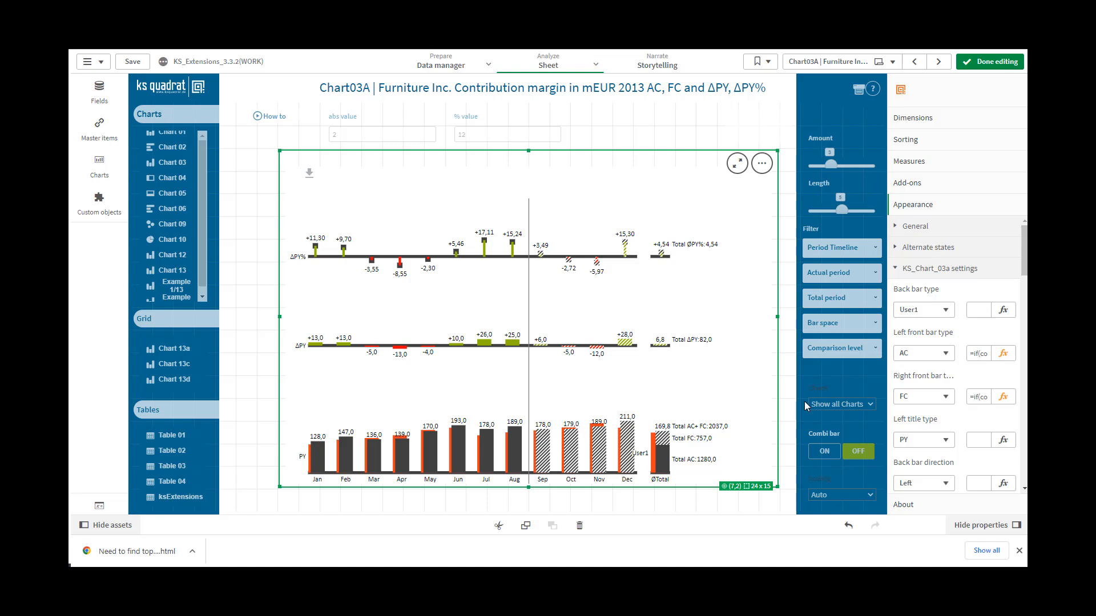
mouse_move(656, 467)
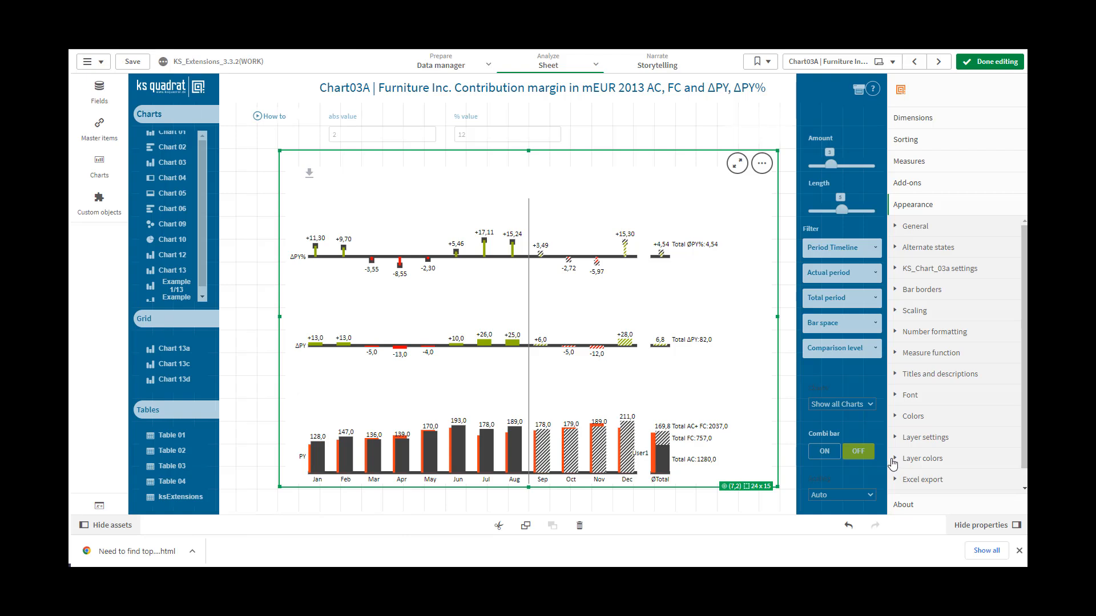
Step: Examine the chart's Layer colors settings, starting with the User1 color
left_click(952, 466)
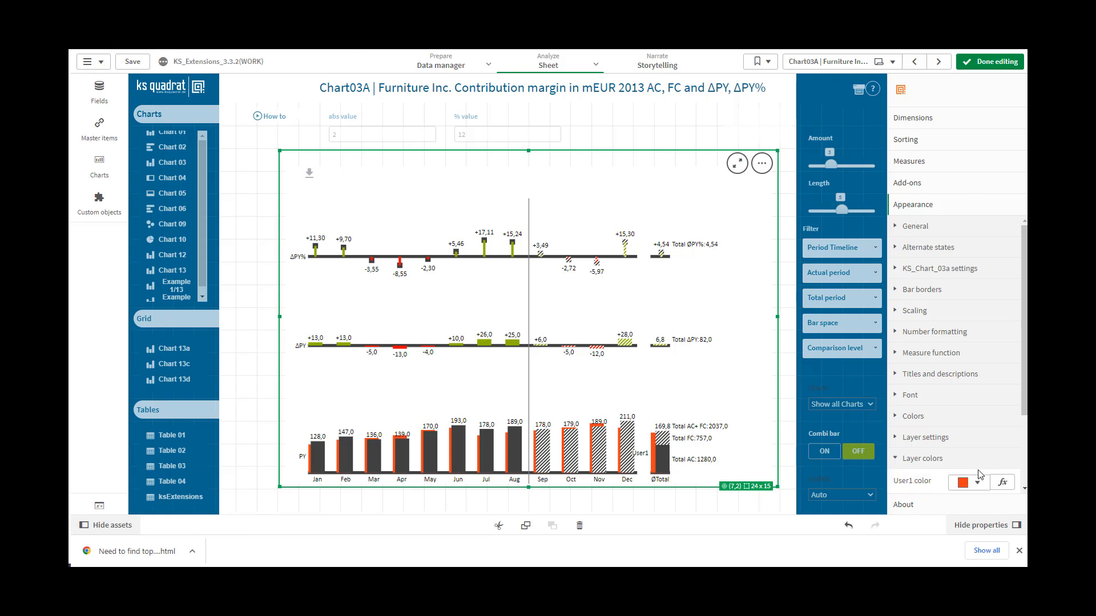
left_click_drag(1021, 411, 1024, 481)
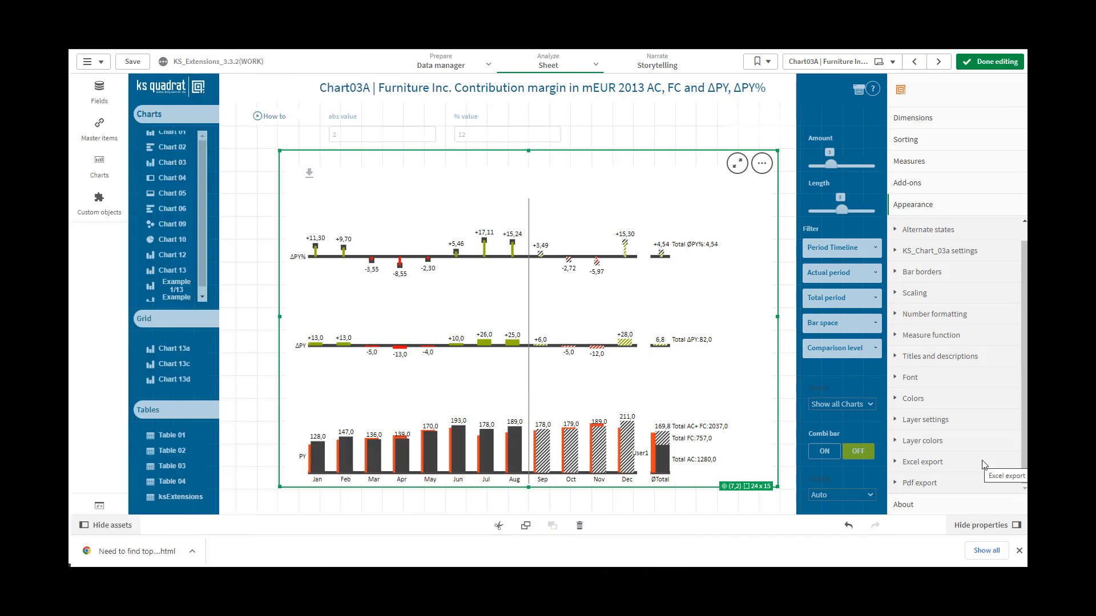
Step: Examine the chart's Excel export and Pdf export settings, including the WS URL and filename of the Excel export
left_click(953, 469)
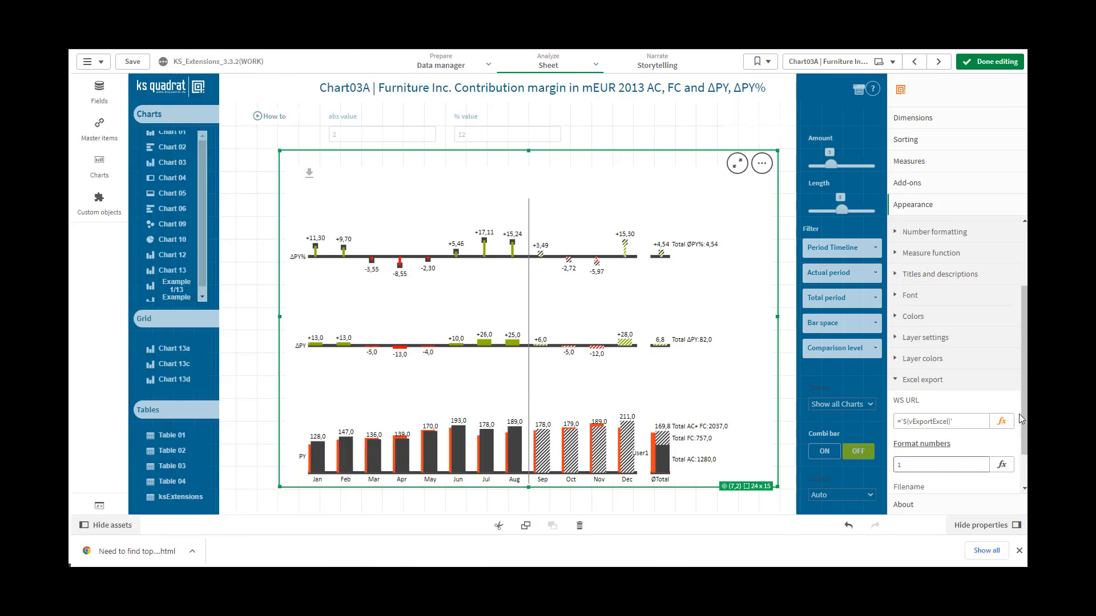
left_click_drag(1023, 415, 1024, 443)
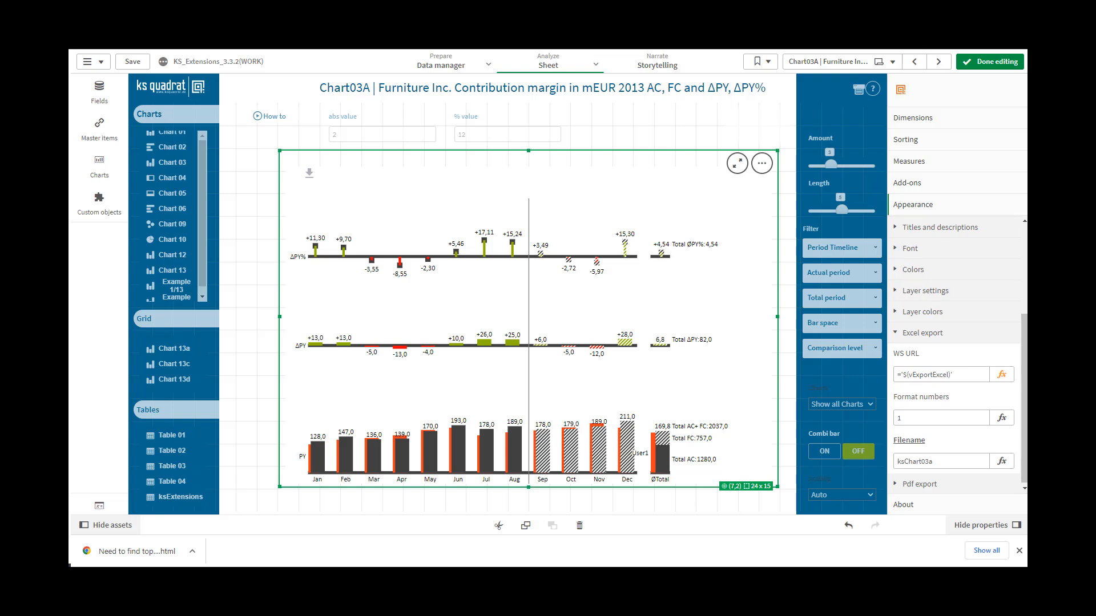
left_click(1014, 486)
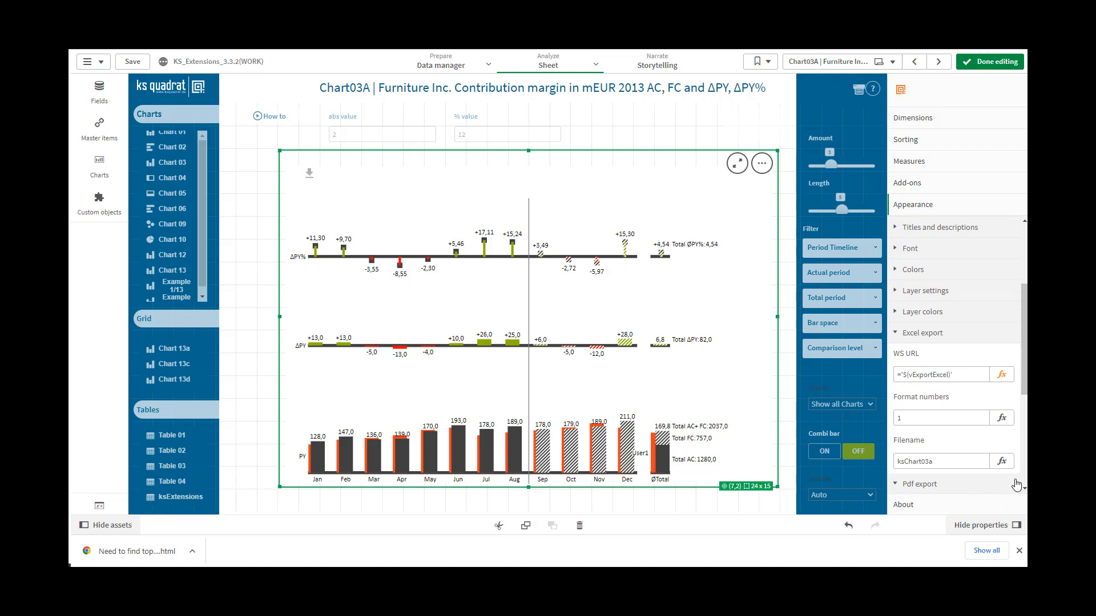
left_click_drag(1024, 384, 1024, 428)
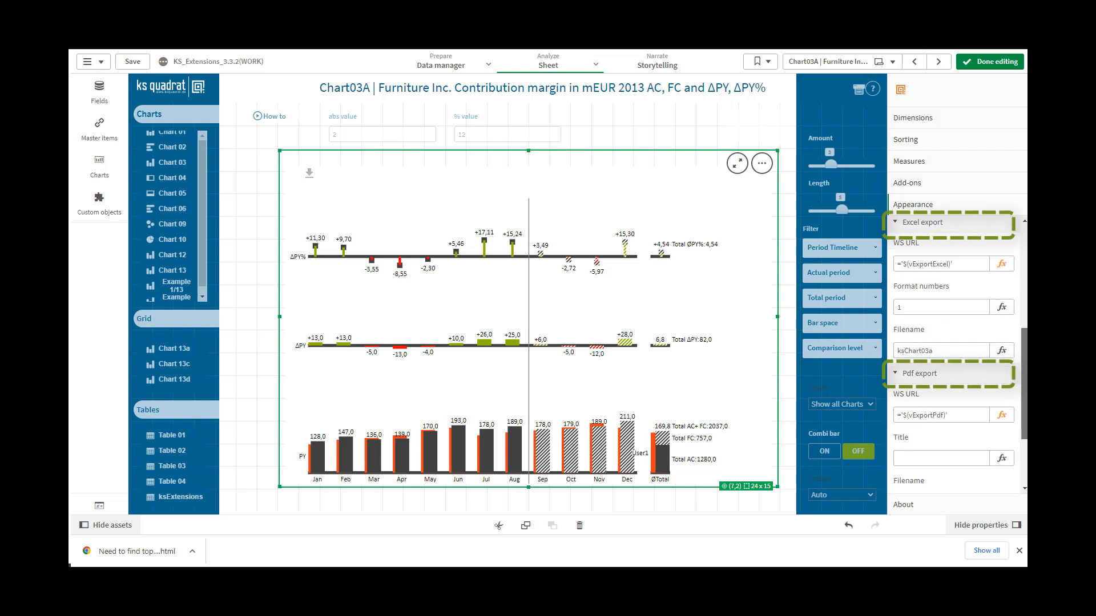